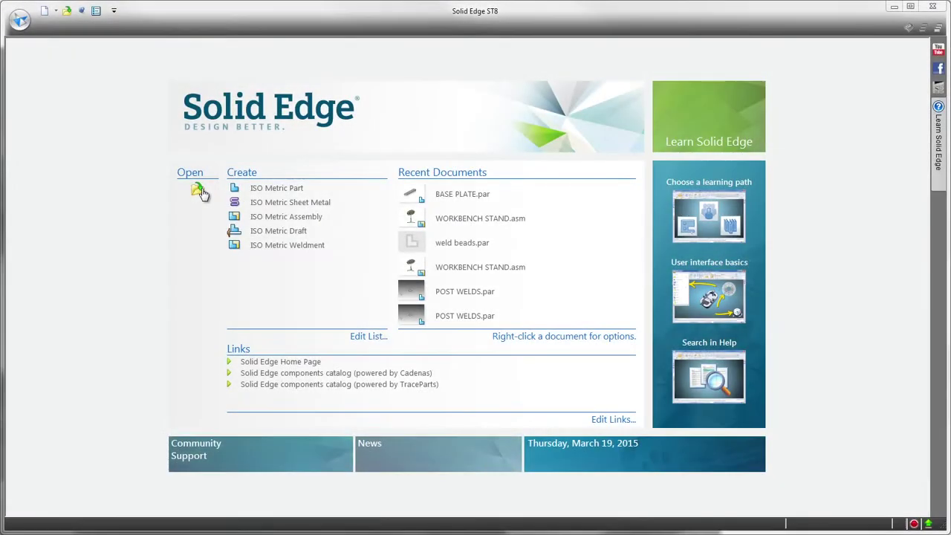
Step: Open WORKBENCH STAND.asm with the browser filtered to Top Level Assembly documents
{"action": "left_click", "coordinate": [197, 192]}
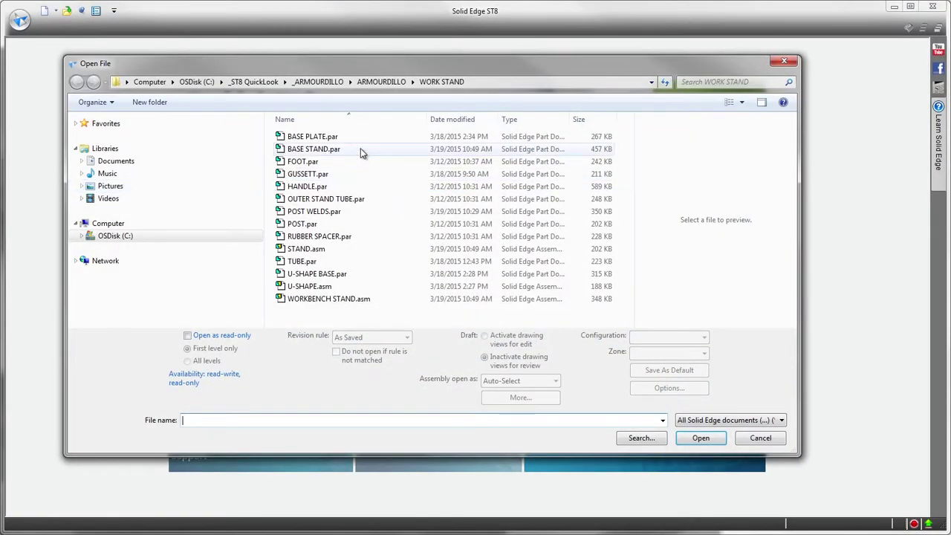
{"action": "left_click", "coordinate": [761, 422]}
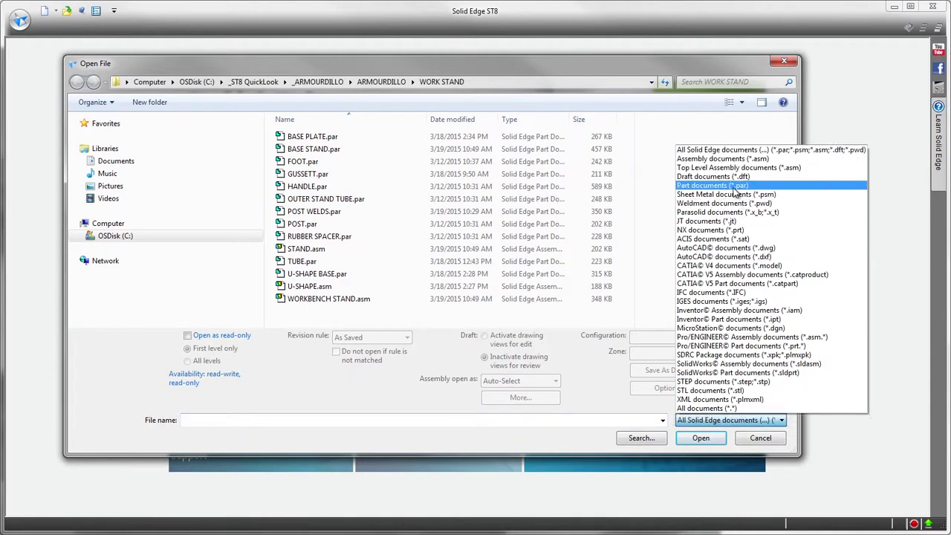
{"action": "left_click", "coordinate": [732, 161]}
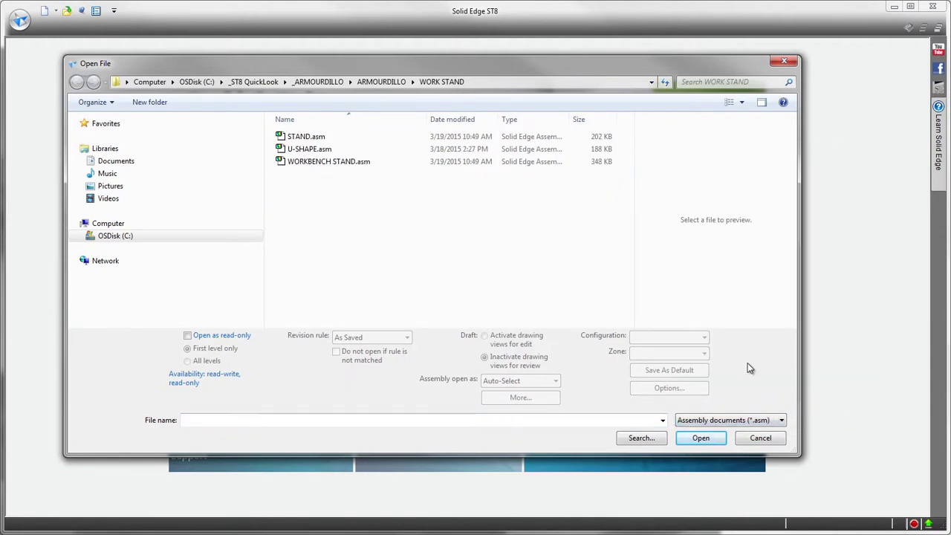
{"action": "left_click", "coordinate": [777, 421]}
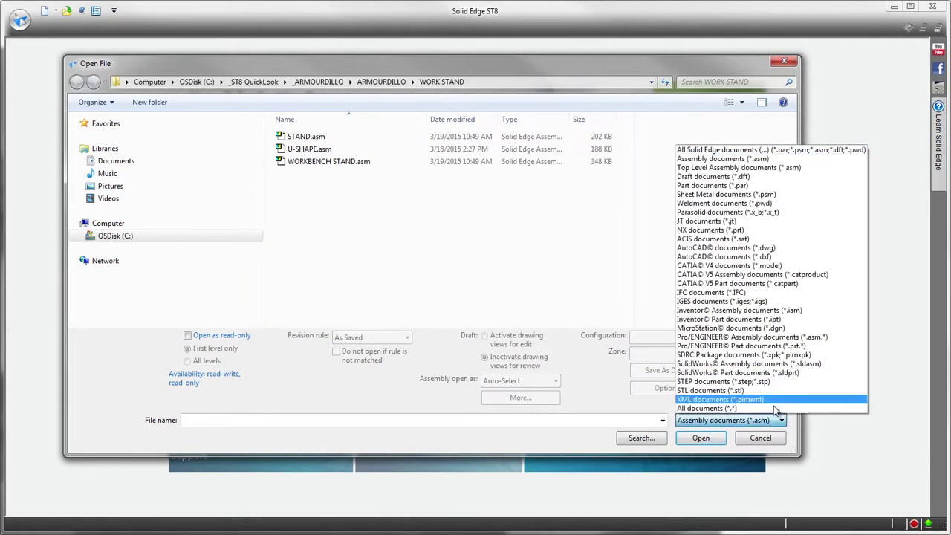
{"action": "left_click", "coordinate": [739, 169]}
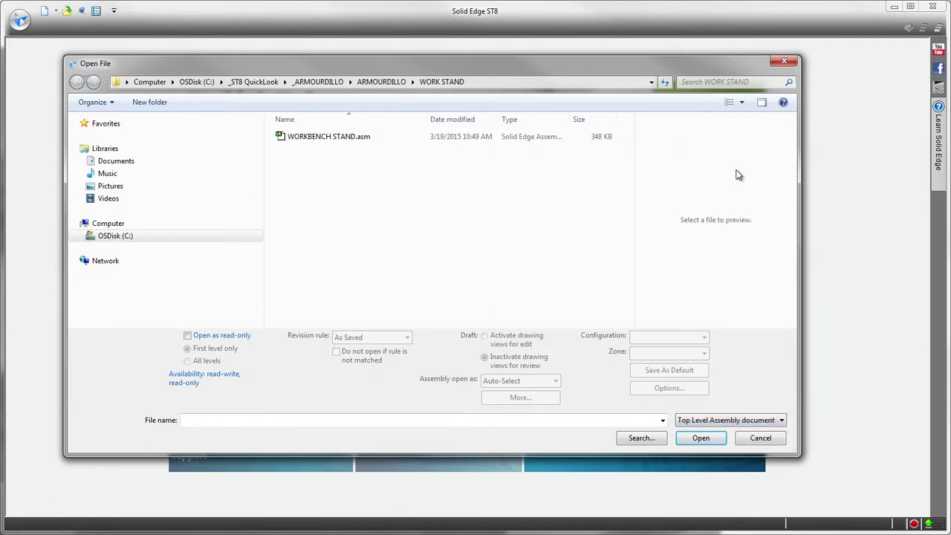
{"action": "left_click", "coordinate": [321, 137]}
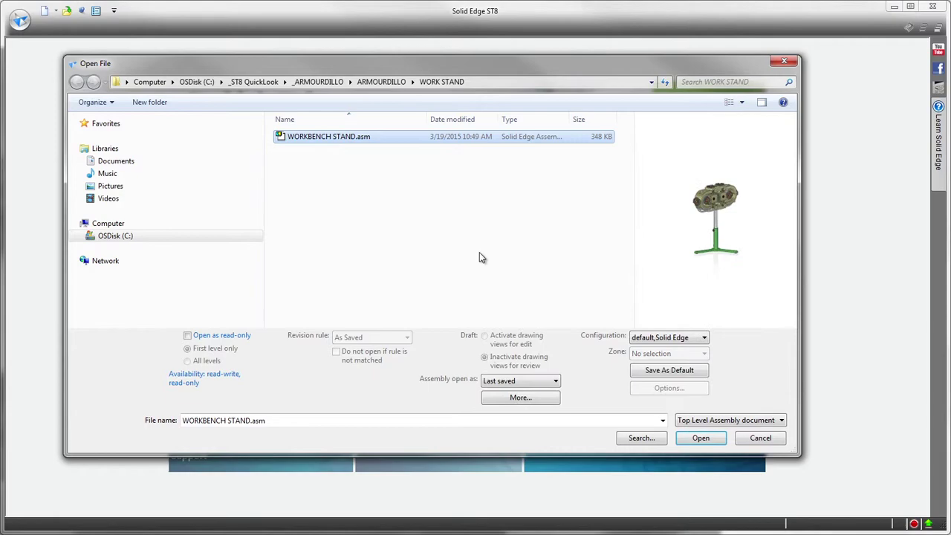
{"action": "left_click", "coordinate": [702, 439]}
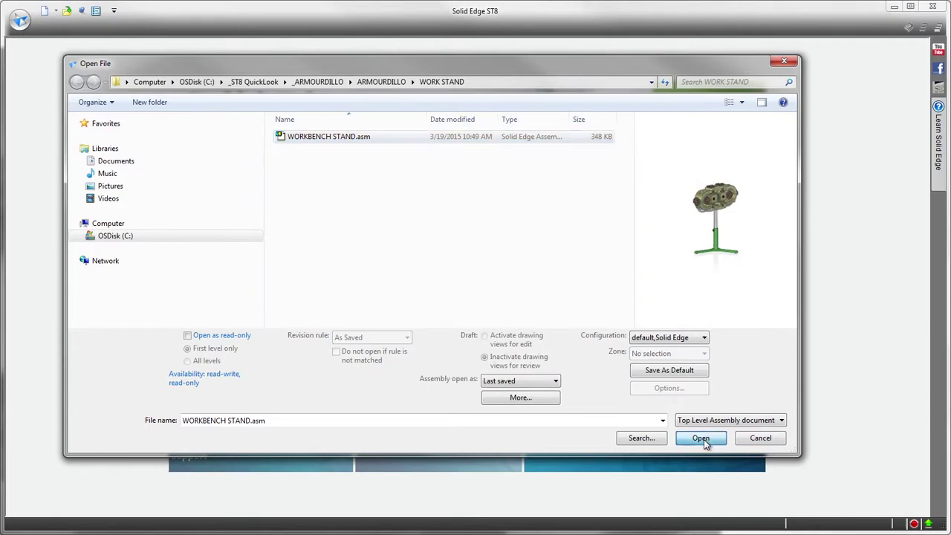
Step: Move the side face of the block under the fixture head outward 11 mm
{"action": "scroll", "coordinate": [732, 204], "scroll_direction": "up", "scroll_amount": 2}
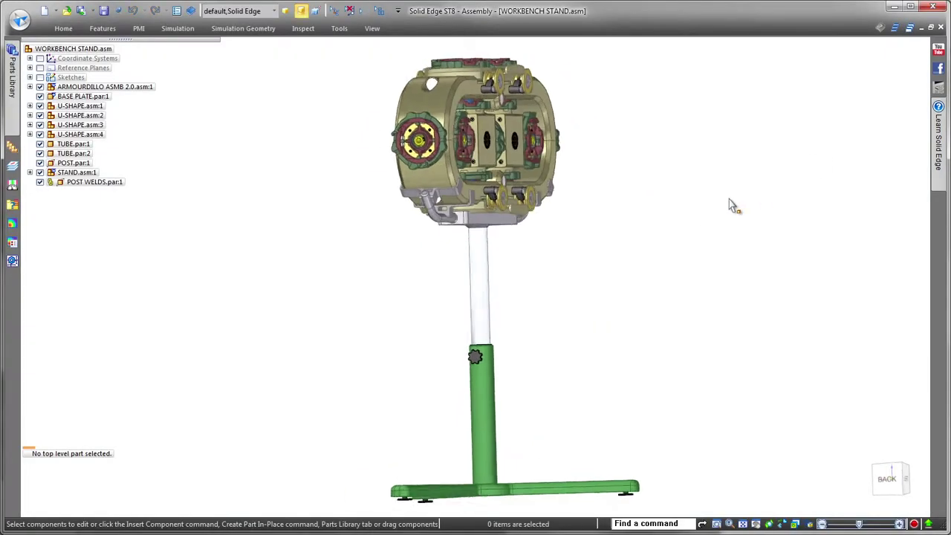
{"action": "scroll", "coordinate": [807, 214], "scroll_direction": "up", "scroll_amount": 3}
{"action": "scroll", "coordinate": [850, 250], "scroll_direction": "up", "scroll_amount": 3}
{"action": "scroll", "coordinate": [749, 305], "scroll_direction": "up", "scroll_amount": 3}
{"action": "mouse_move", "coordinate": [749, 305]}
{"action": "middle_mouse_down"}
{"action": "mouse_move", "coordinate": [701, 339]}
{"action": "mouse_move", "coordinate": [691, 362]}
{"action": "middle_mouse_up"}
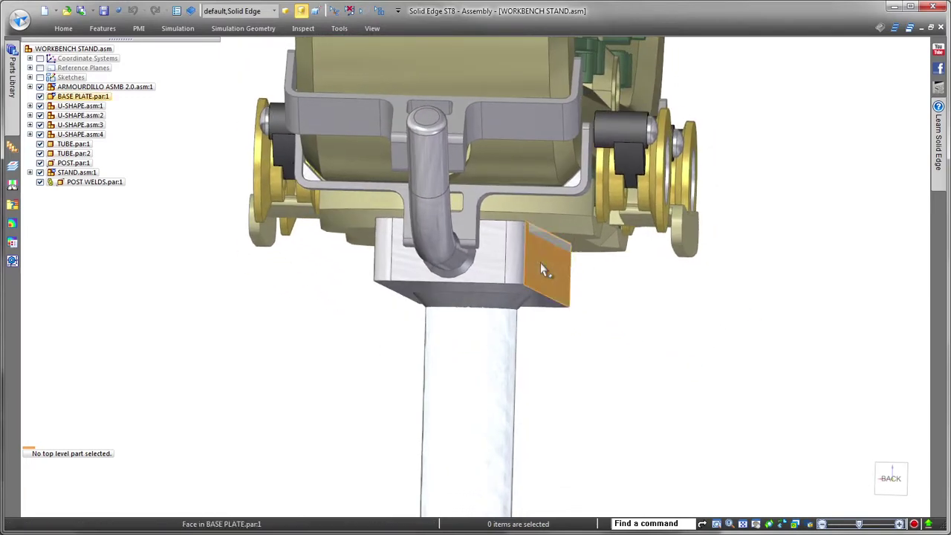
{"action": "left_click", "coordinate": [564, 280]}
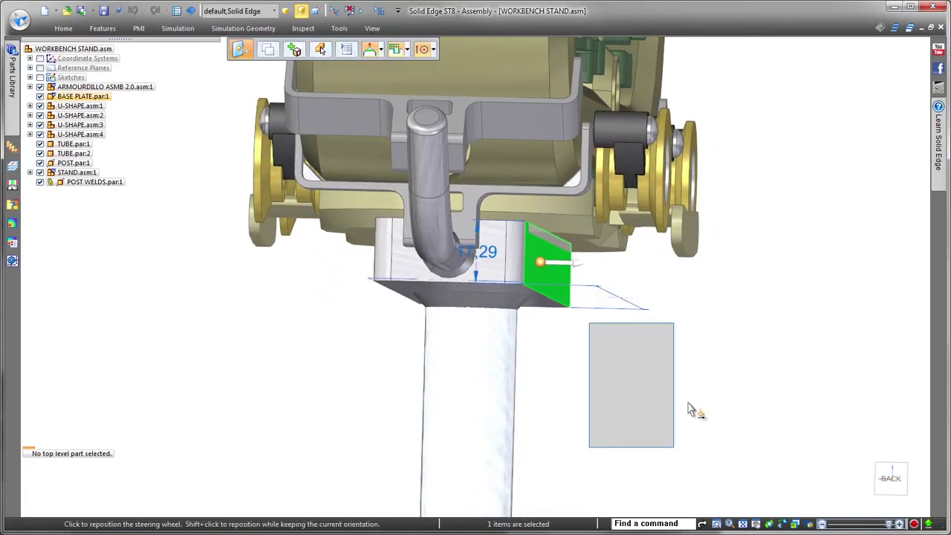
{"action": "left_click", "coordinate": [579, 270]}
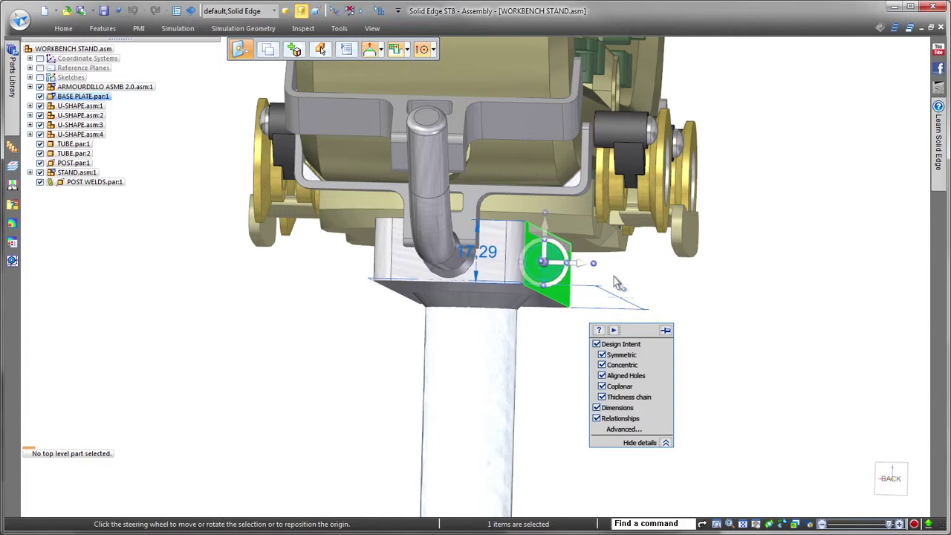
{"action": "left_click", "coordinate": [592, 263]}
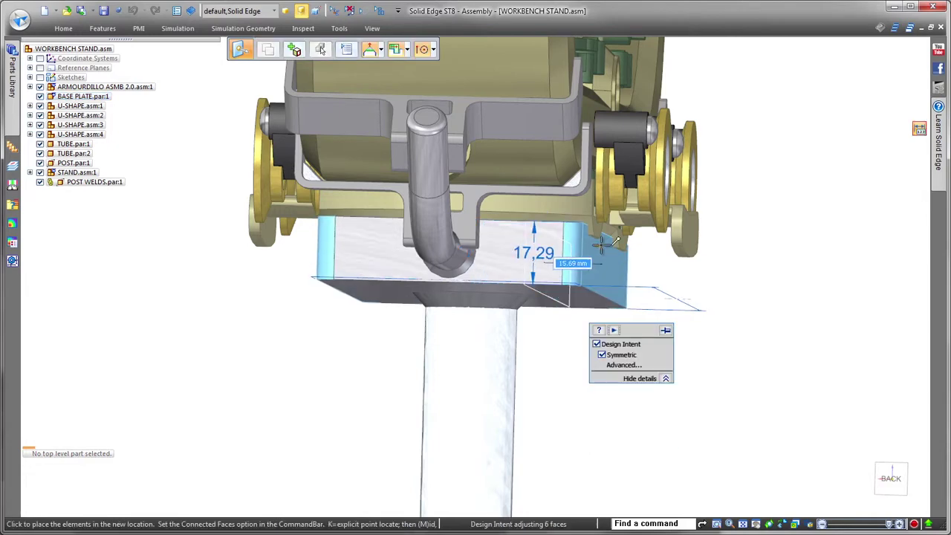
{"action": "left_click", "coordinate": [776, 316]}
{"action": "key", "text": "Escape"}
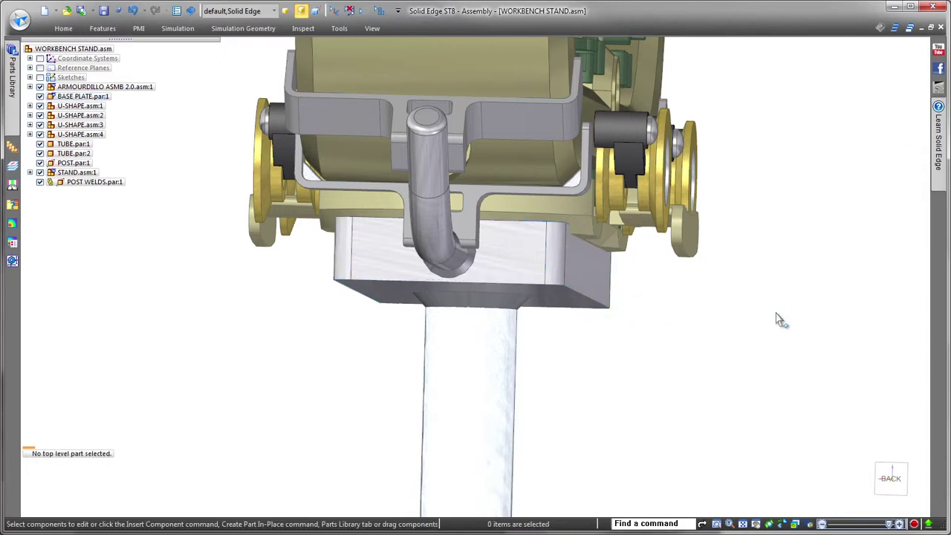
{"action": "mouse_move", "coordinate": [778, 318]}
{"action": "middle_mouse_down"}
{"action": "mouse_move", "coordinate": [764, 318]}
{"action": "mouse_move", "coordinate": [744, 339]}
{"action": "middle_mouse_up"}
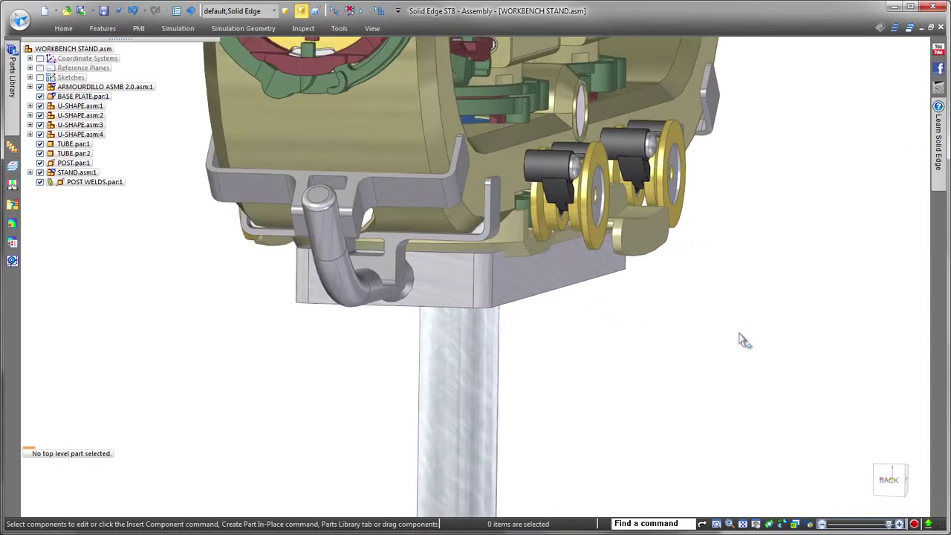
Step: Edit the BASE PLATE in place, briefly hiding and reshowing the ARMOURDILLO assembly
{"action": "left_click", "coordinate": [606, 289]}
{"action": "left_click", "coordinate": [645, 324]}
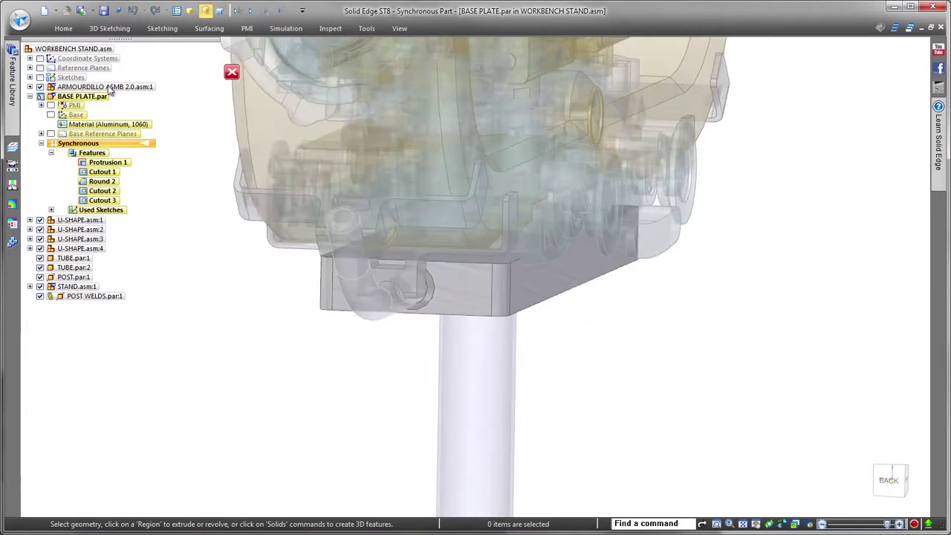
{"action": "left_click", "coordinate": [40, 87]}
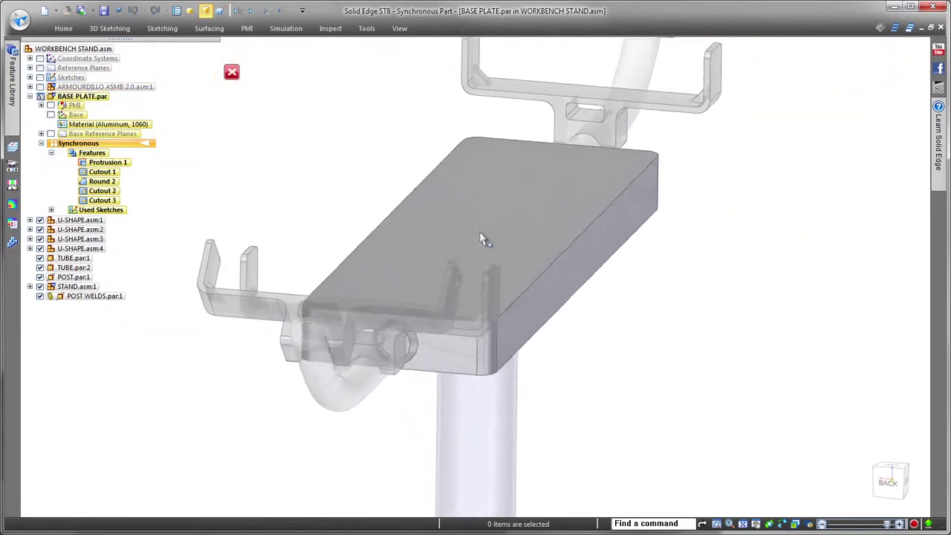
{"action": "left_click", "coordinate": [40, 87]}
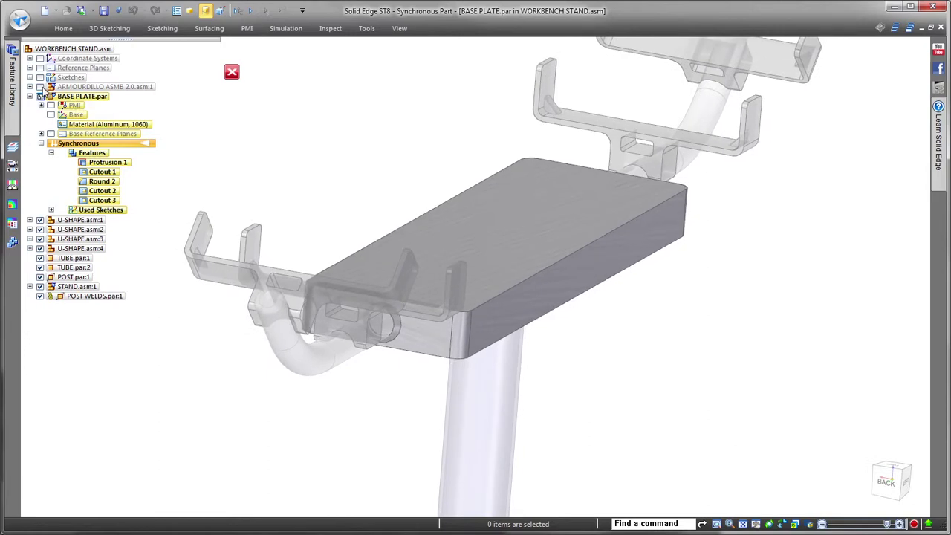
Step: Subtract the fixture body from the base plate, then hide ARMOURDILLO to inspect the cut
{"action": "left_click", "coordinate": [70, 29]}
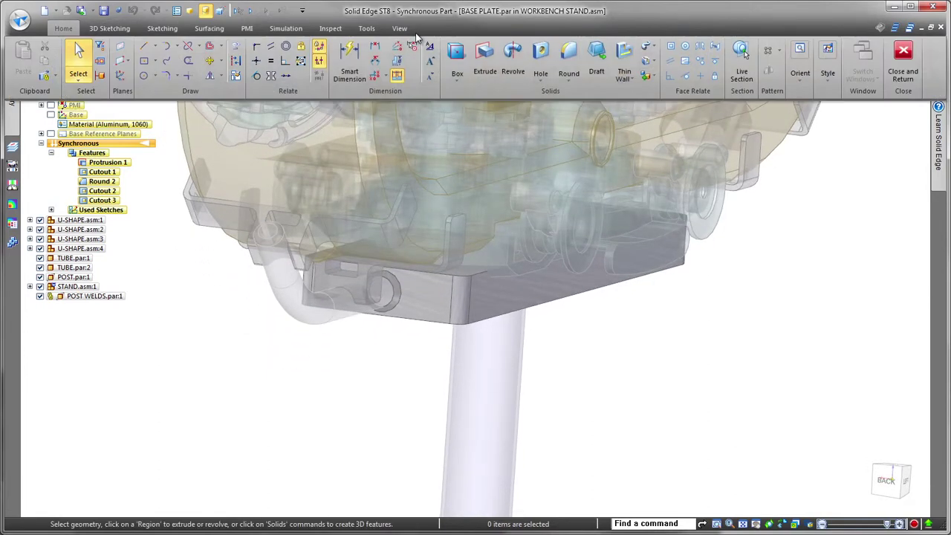
{"action": "left_click", "coordinate": [651, 78]}
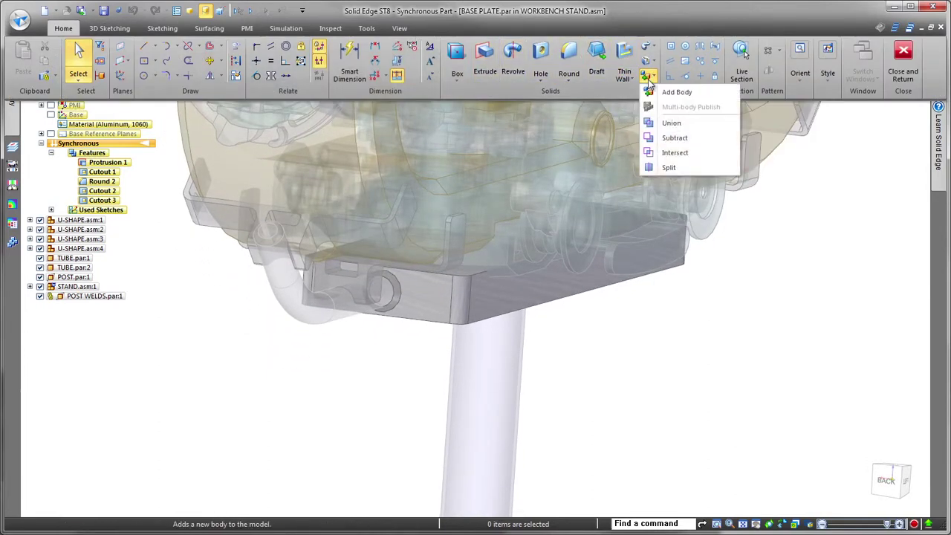
{"action": "left_click", "coordinate": [677, 136]}
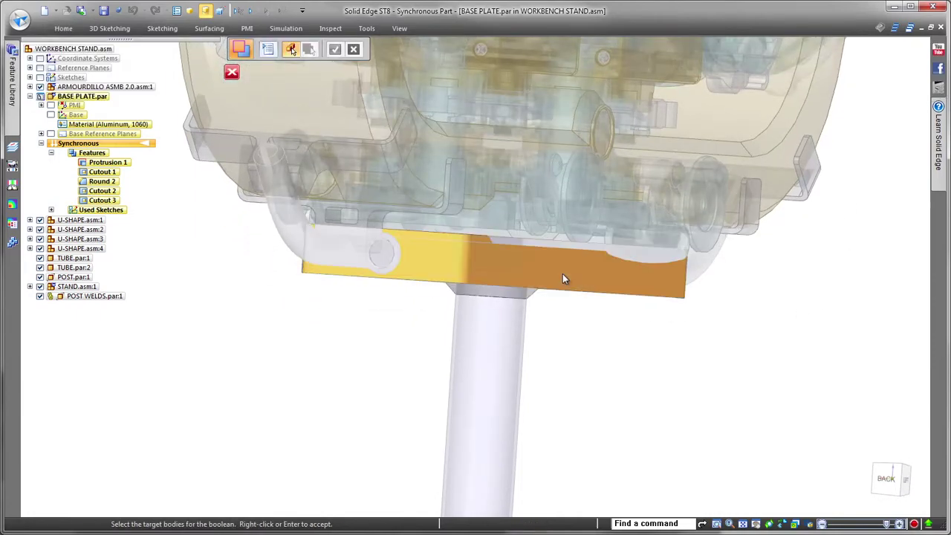
{"action": "left_click", "coordinate": [562, 274]}
{"action": "mouse_move", "coordinate": [773, 369]}
{"action": "middle_mouse_down"}
{"action": "mouse_move", "coordinate": [842, 382]}
{"action": "mouse_move", "coordinate": [498, 253]}
{"action": "middle_mouse_up"}
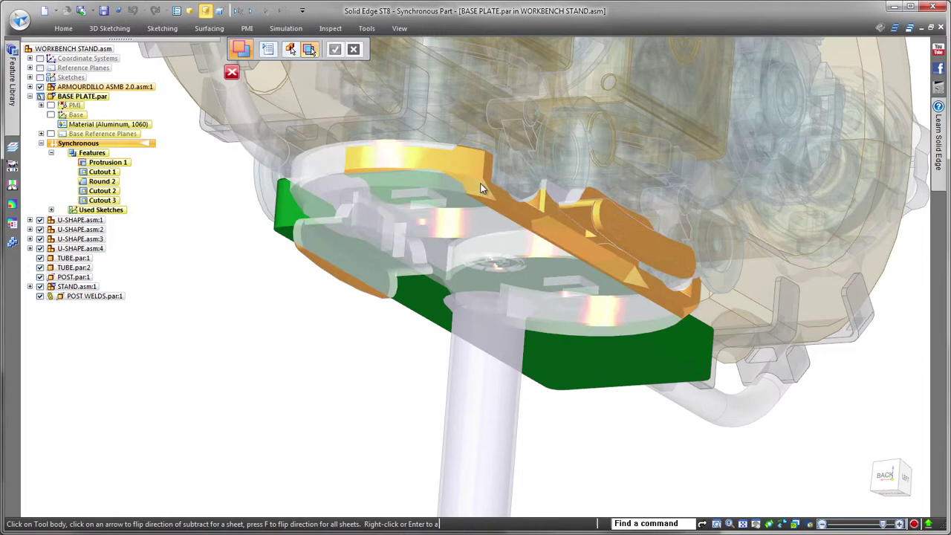
{"action": "left_click", "coordinate": [480, 188]}
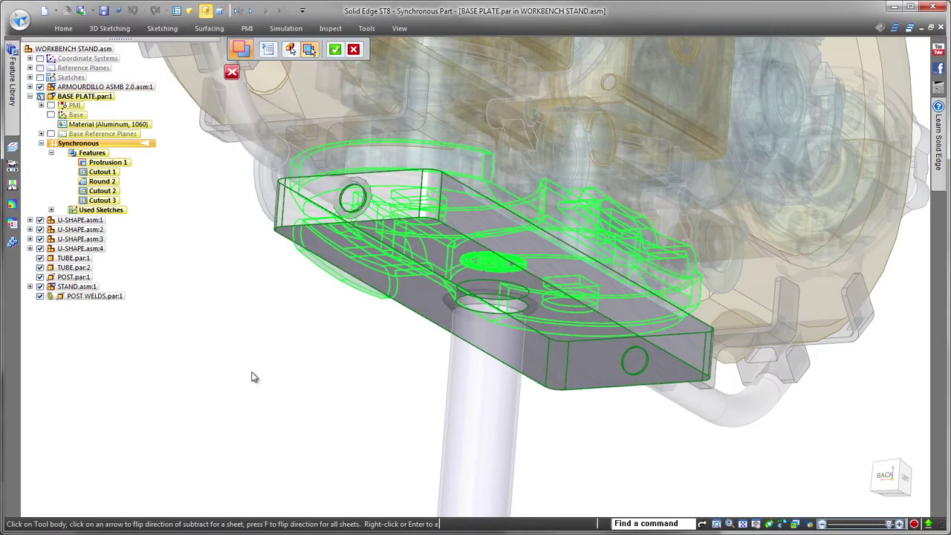
{"action": "right_click", "coordinate": [251, 377]}
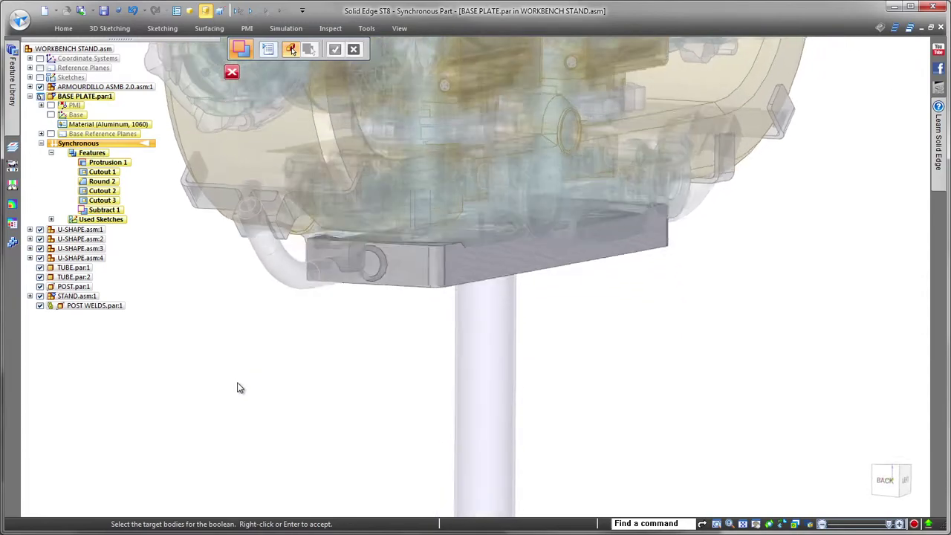
{"action": "left_click", "coordinate": [41, 87]}
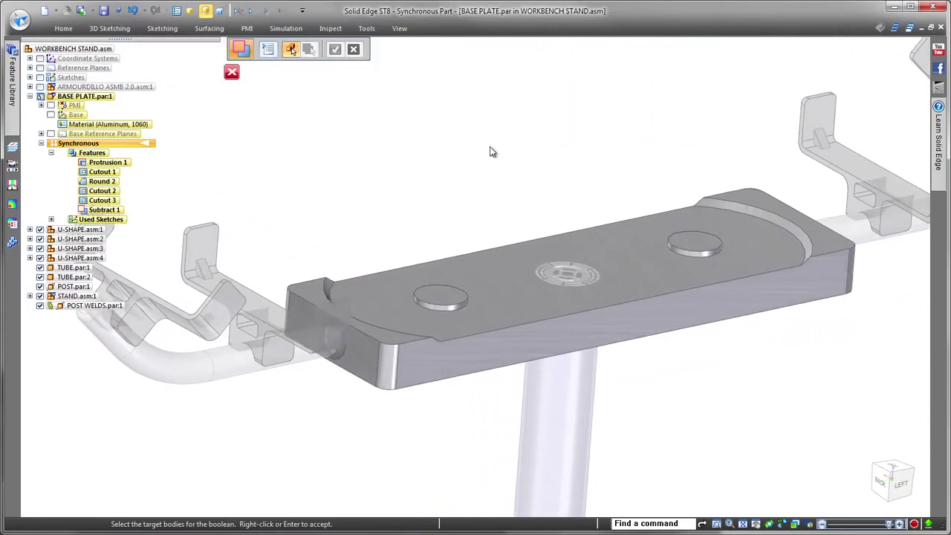
{"action": "key", "text": "Escape"}
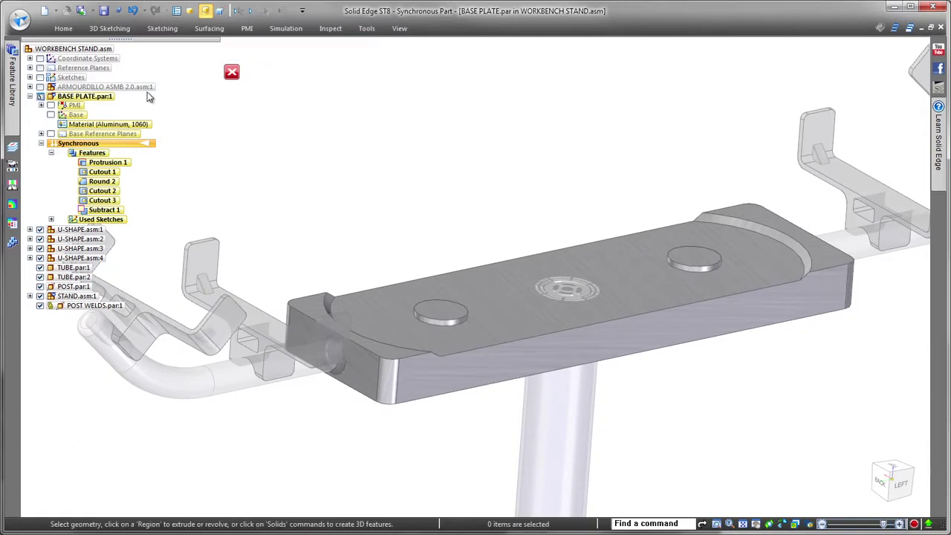
Step: Extrude both sketch outline chains as a 15 mm cut, then hide sketches and PMI
{"action": "left_click", "coordinate": [40, 77]}
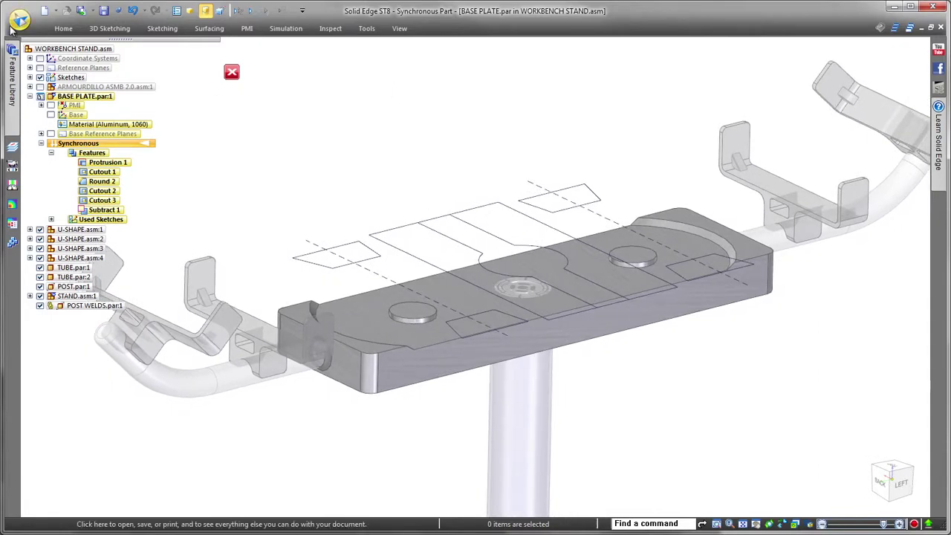
{"action": "left_click", "coordinate": [63, 28]}
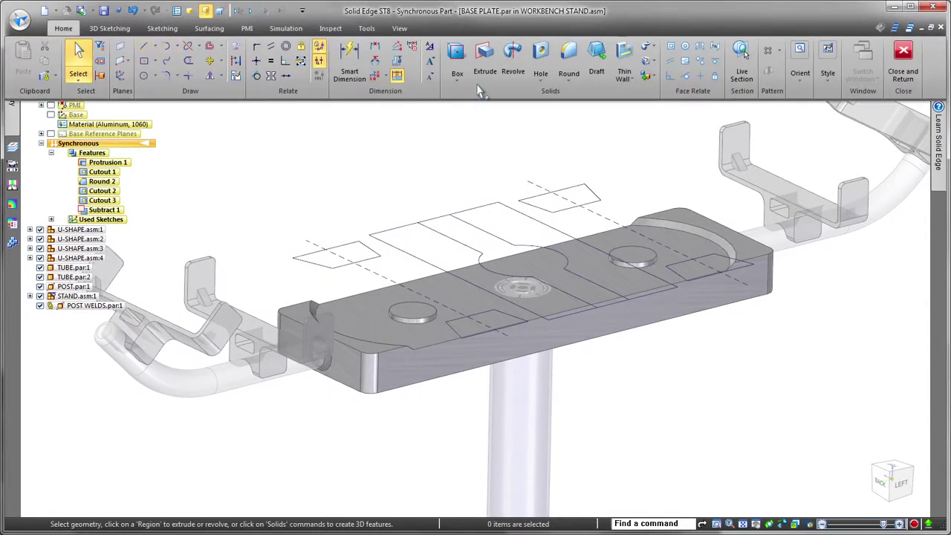
{"action": "left_click", "coordinate": [484, 58]}
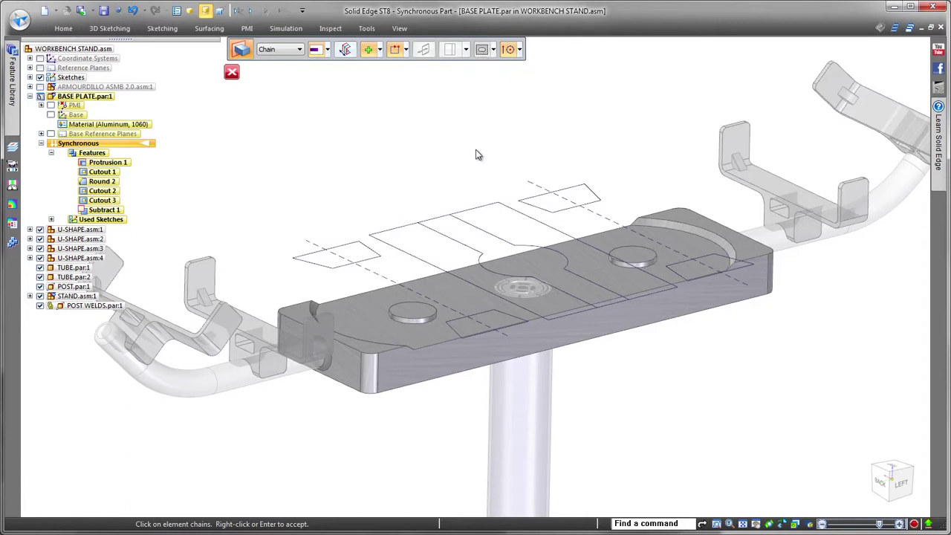
{"action": "left_click", "coordinate": [453, 244]}
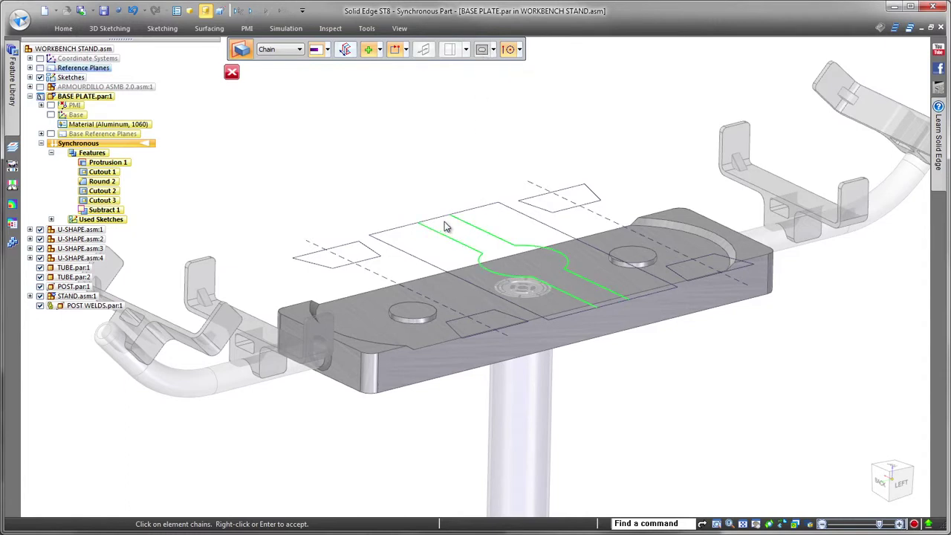
{"action": "right_click", "coordinate": [654, 361]}
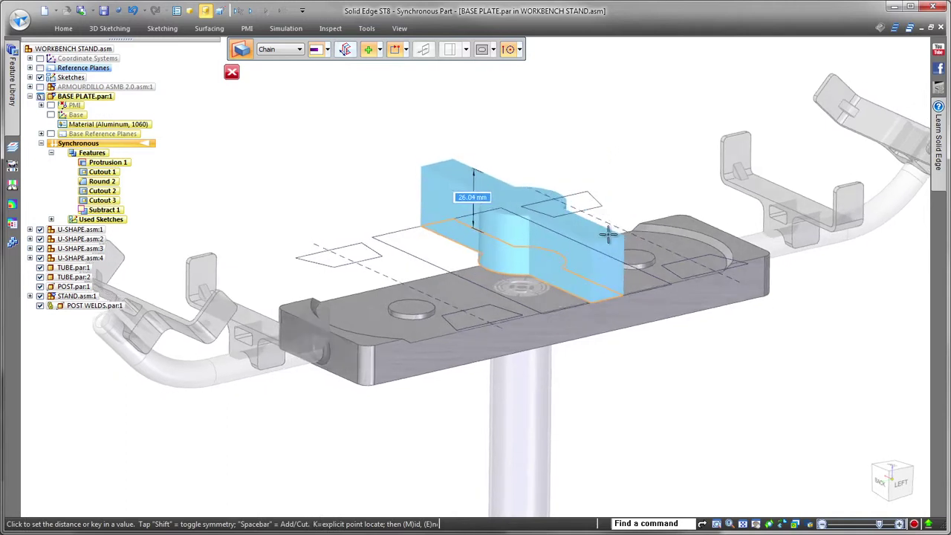
{"action": "key", "text": "space"}
{"action": "type", "text": "15"}
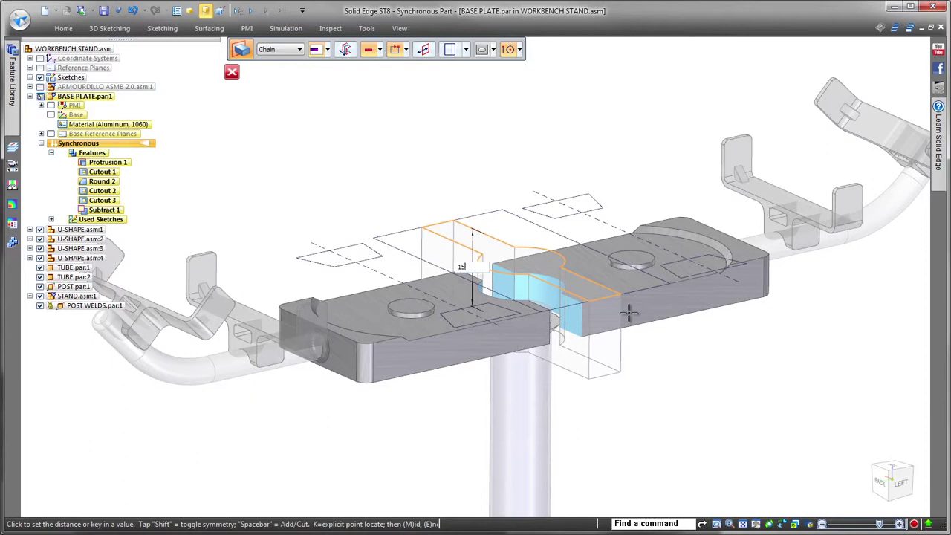
{"action": "key", "text": "Return"}
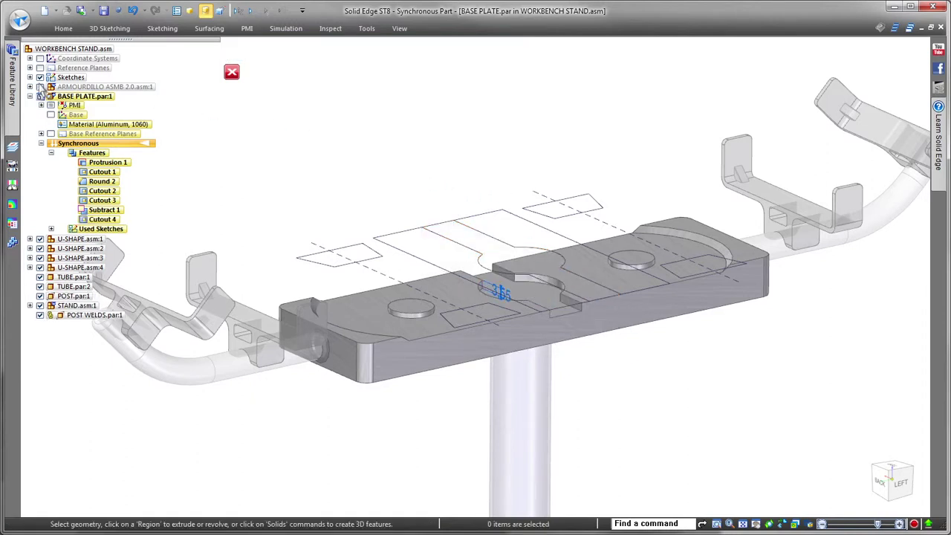
{"action": "left_click", "coordinate": [40, 77]}
{"action": "left_click", "coordinate": [50, 105]}
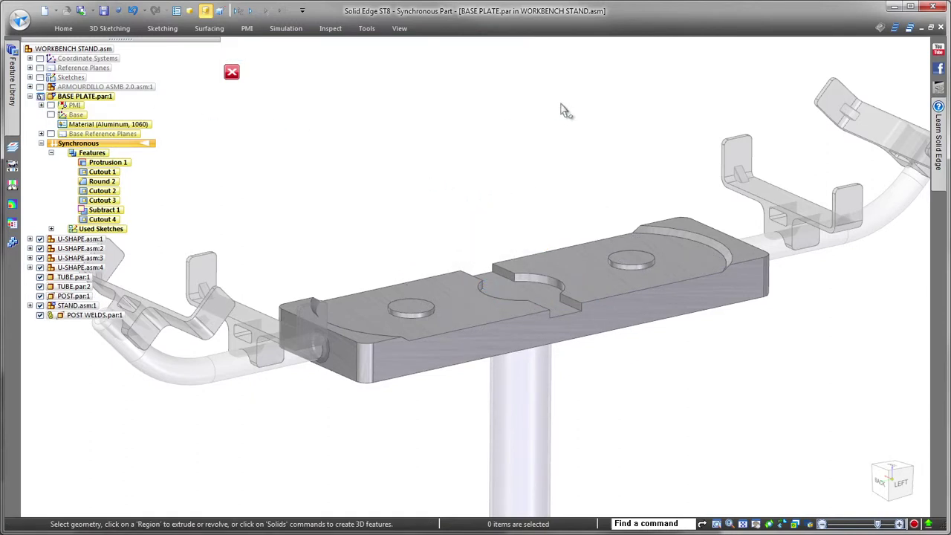
Step: Add a 1 mm round to the cross-shaped cutout face and return to the stand assembly
{"action": "left_click", "coordinate": [64, 28]}
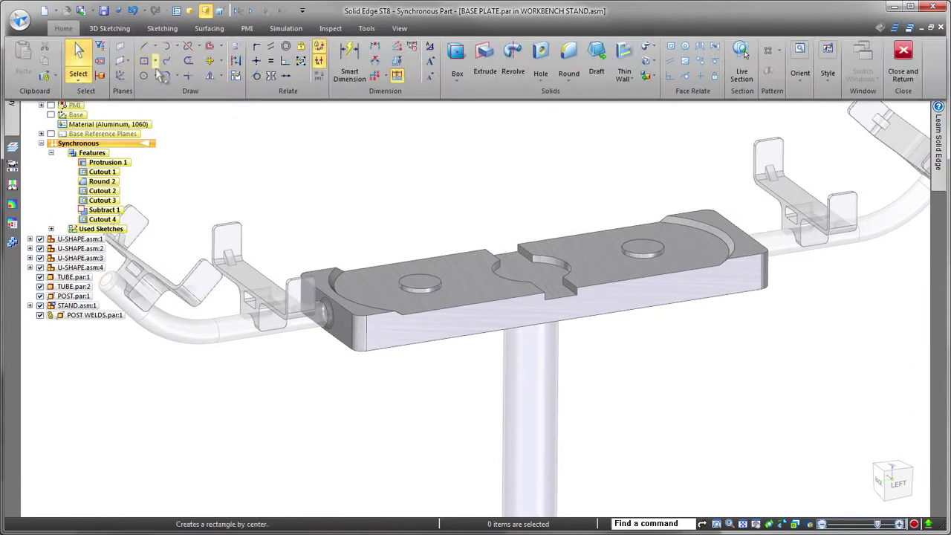
{"action": "left_click", "coordinate": [569, 60]}
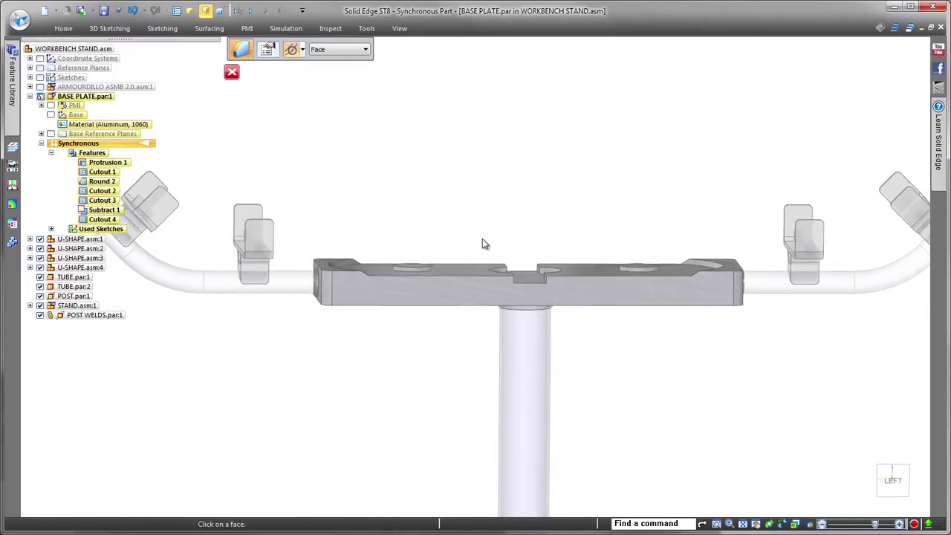
{"action": "left_click", "coordinate": [570, 294]}
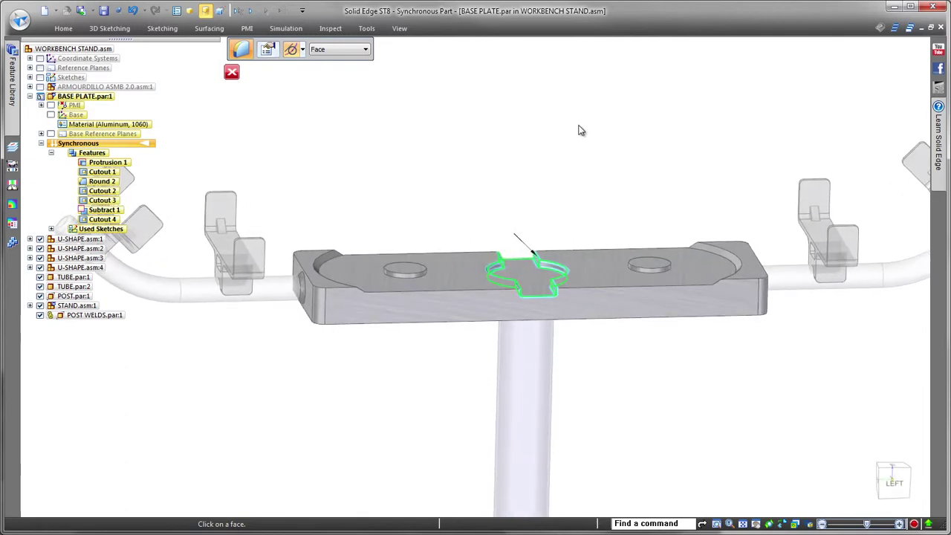
{"action": "right_click", "coordinate": [532, 135]}
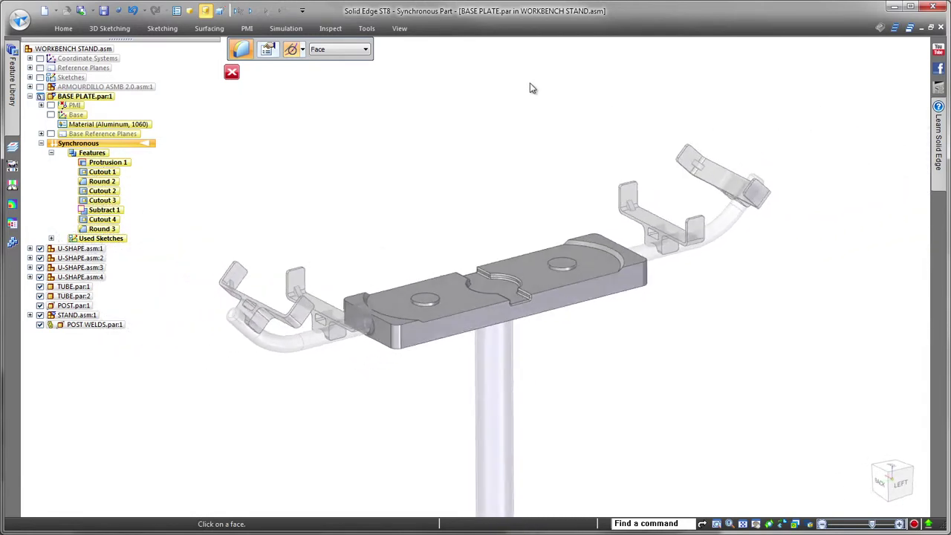
{"action": "left_click", "coordinate": [233, 73]}
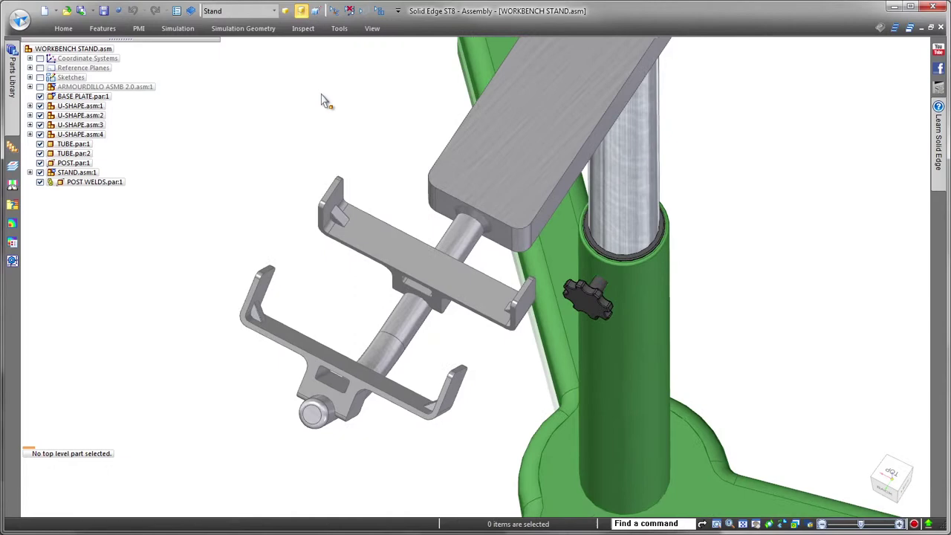
Step: Create an in-place steel part from the ISO Weld Beads template, saved as FIXTURE WELDS
{"action": "left_click", "coordinate": [64, 29]}
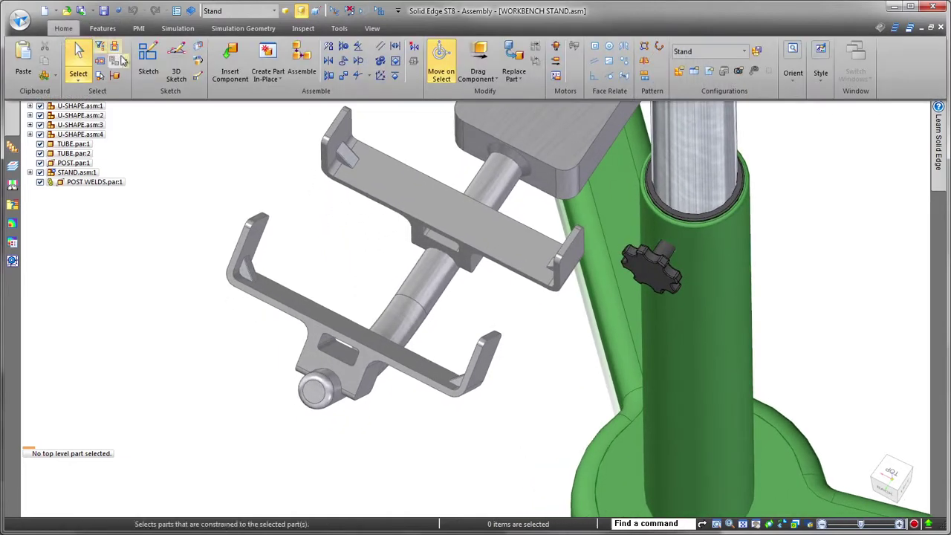
{"action": "left_click", "coordinate": [268, 53]}
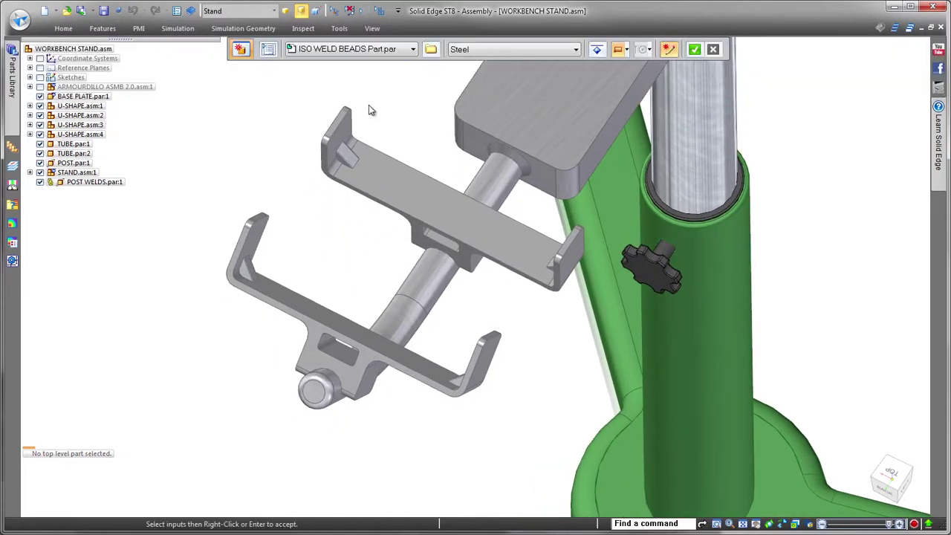
{"action": "left_click", "coordinate": [433, 51]}
{"action": "key", "text": "Escape"}
{"action": "right_click", "coordinate": [850, 155]}
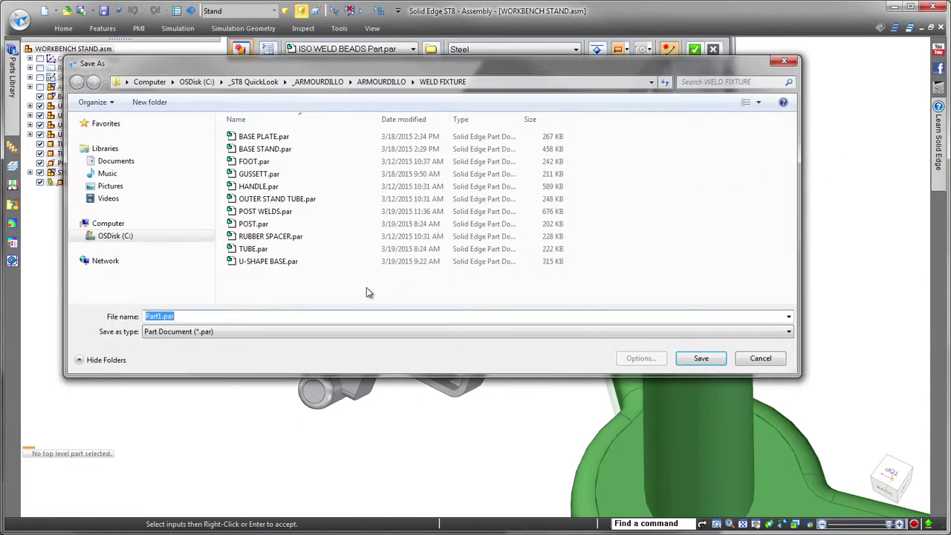
{"action": "type", "text": "Fl"}
{"action": "left_click", "coordinate": [698, 359]}
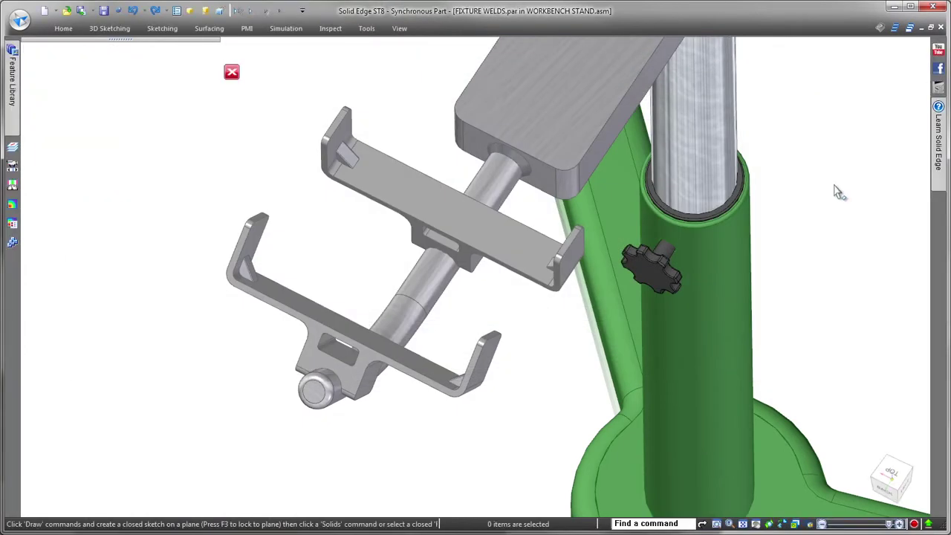
Step: Start a Fillet Weld from the additional solid features list
{"action": "left_click", "coordinate": [63, 28]}
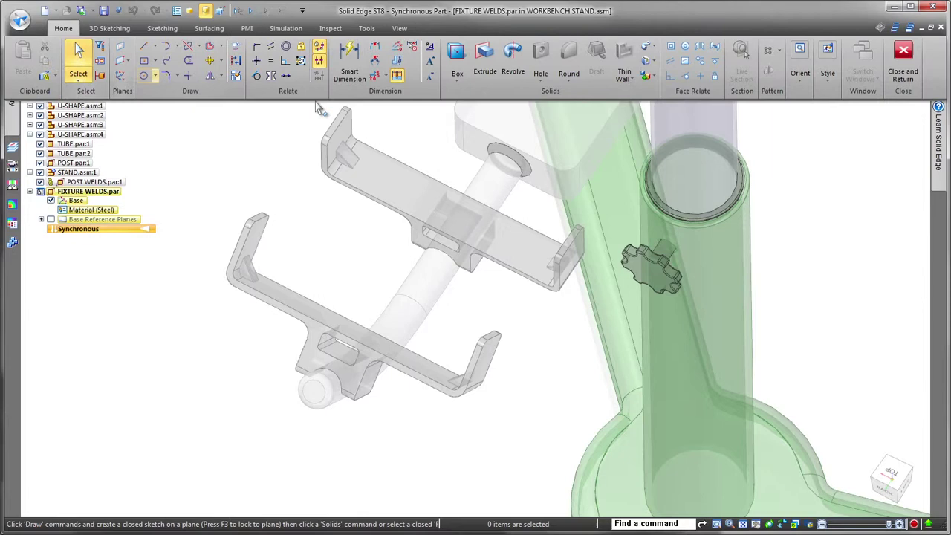
{"action": "left_click", "coordinate": [656, 49]}
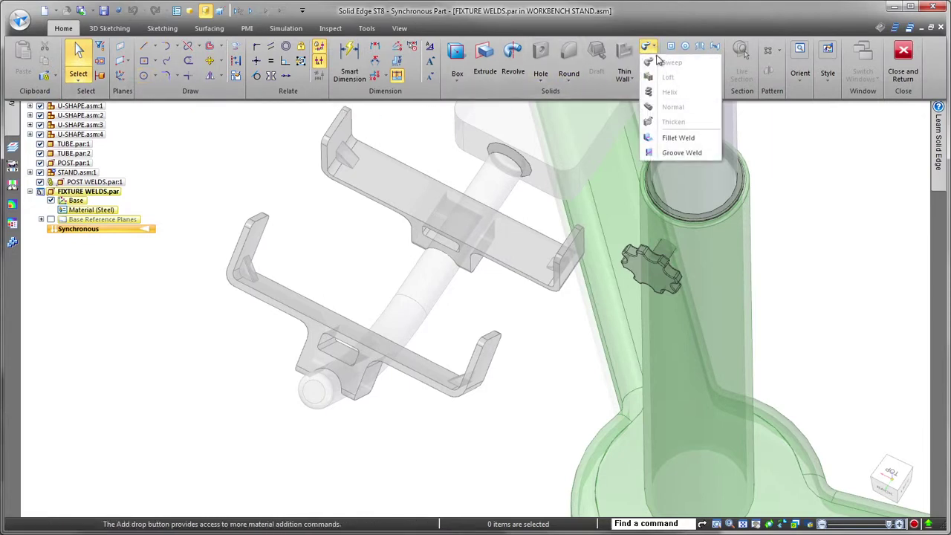
{"action": "left_click", "coordinate": [669, 134]}
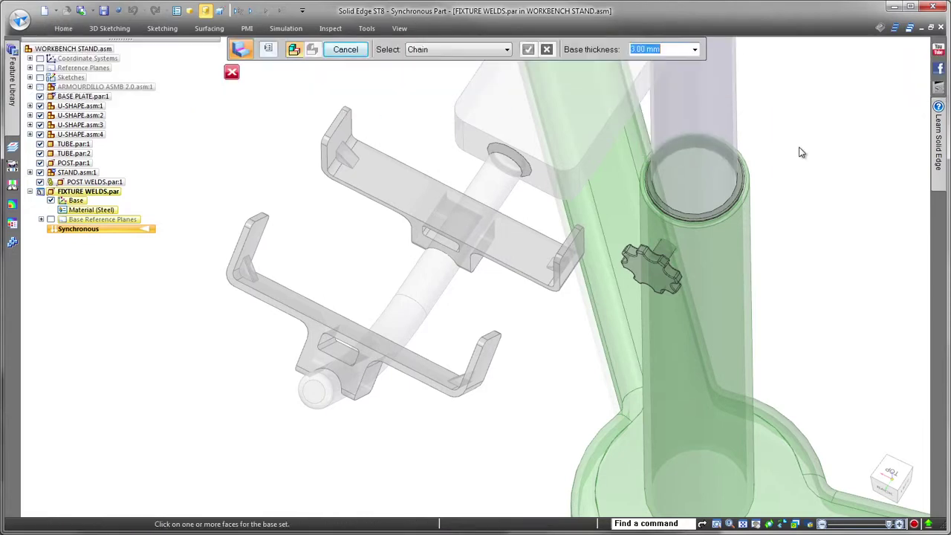
Step: Add a first fillet weld with the tube as base and lower U-shape as target
{"action": "left_click", "coordinate": [337, 402]}
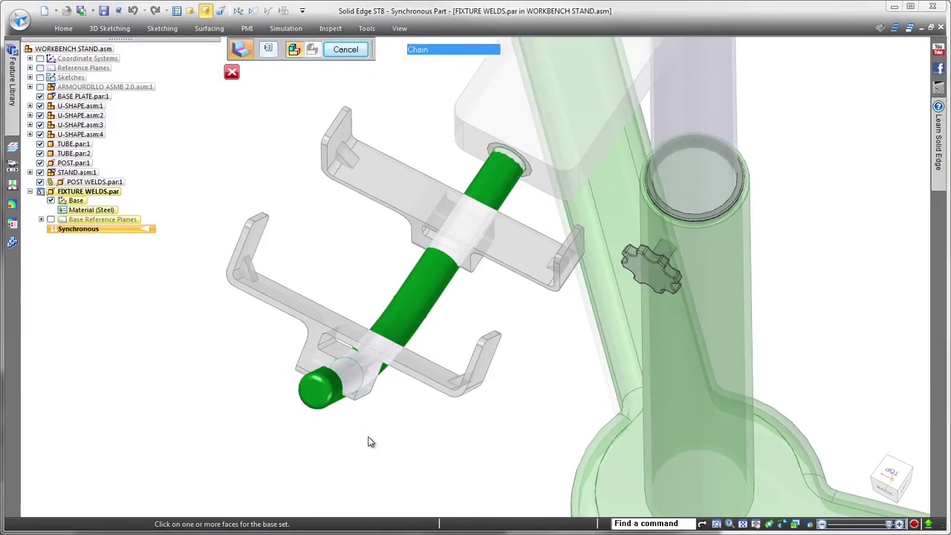
{"action": "left_click", "coordinate": [312, 357]}
{"action": "right_click", "coordinate": [202, 355]}
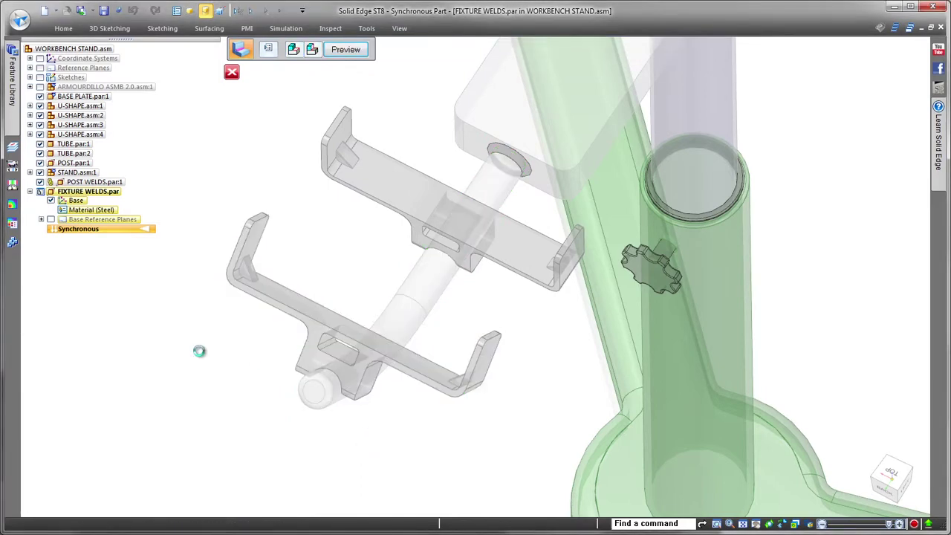
{"action": "right_click", "coordinate": [199, 355]}
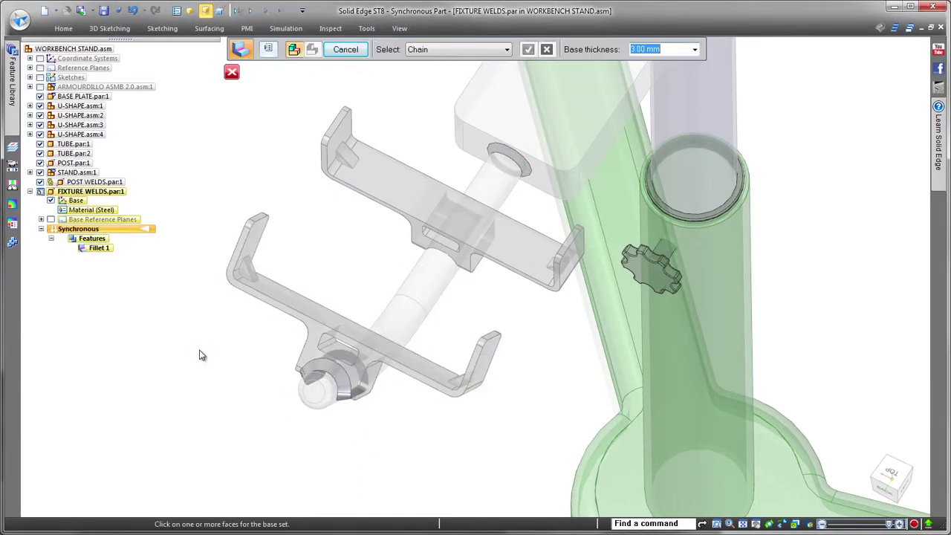
Step: Add a second fillet weld from the U-shape face to its corner face
{"action": "left_click", "coordinate": [316, 311]}
{"action": "right_click", "coordinate": [322, 221]}
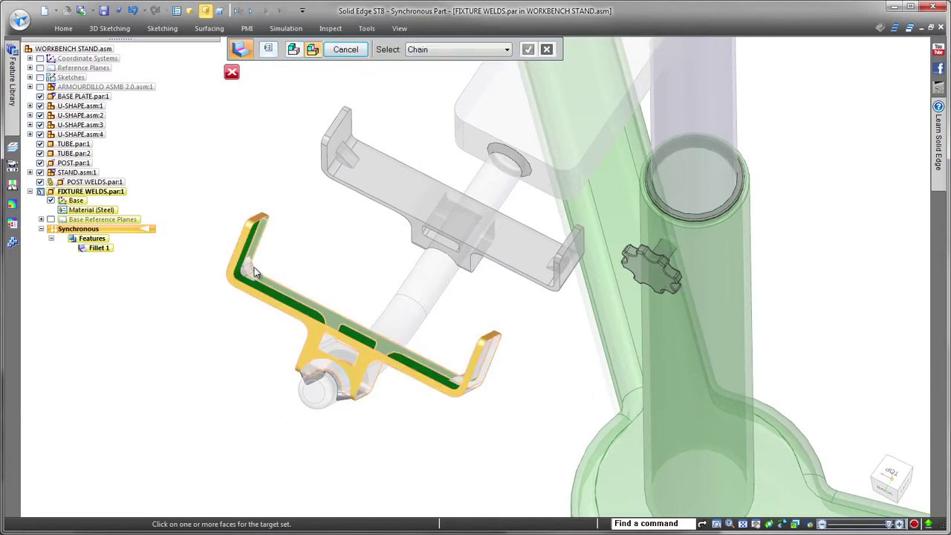
{"action": "right_click", "coordinate": [458, 383]}
{"action": "left_click", "coordinate": [513, 392]}
{"action": "right_click", "coordinate": [328, 234]}
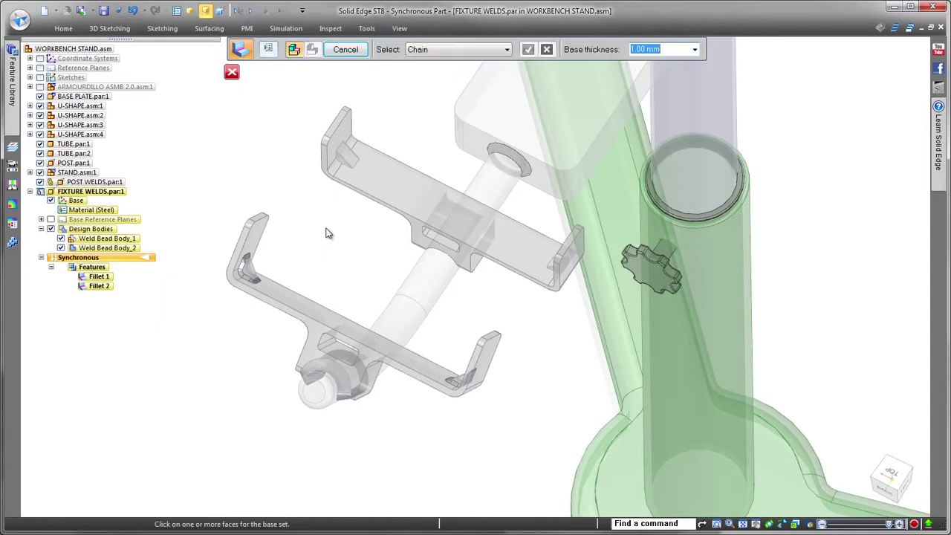
{"action": "key", "text": "Escape"}
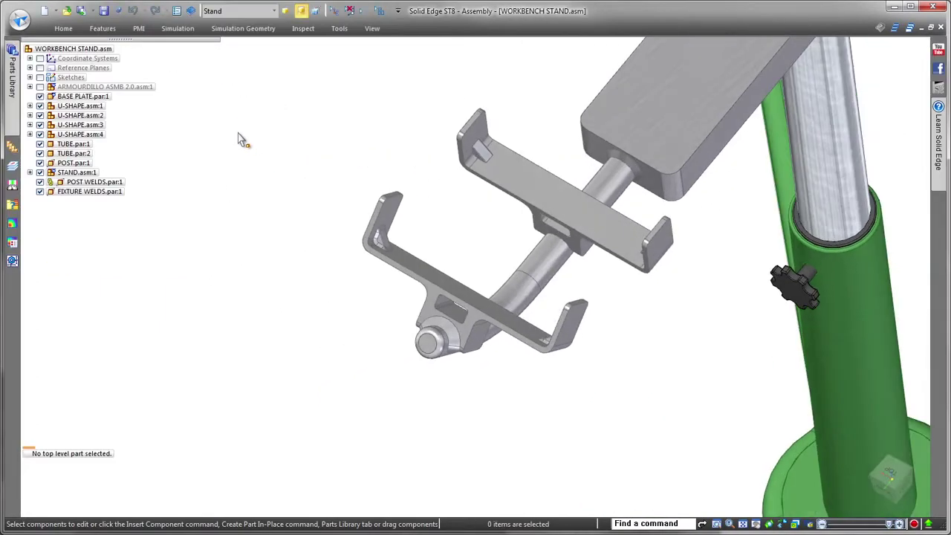
Step: Duplicate FIXTURE WELDS onto all U-shapes matching U-SHAPE.asm:4, creating Pattern_1
{"action": "left_click", "coordinate": [89, 191]}
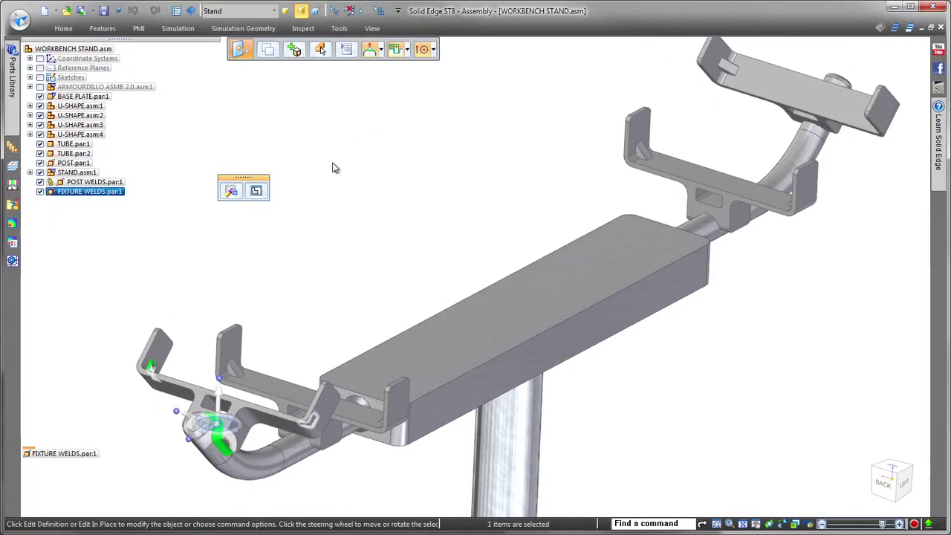
{"action": "left_click", "coordinate": [69, 28]}
{"action": "left_click", "coordinate": [642, 82]}
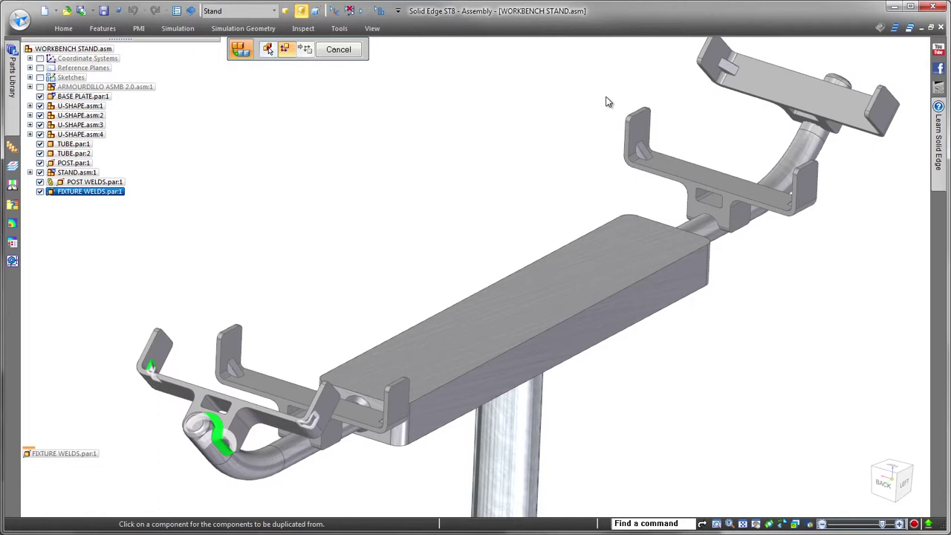
{"action": "left_click", "coordinate": [207, 399]}
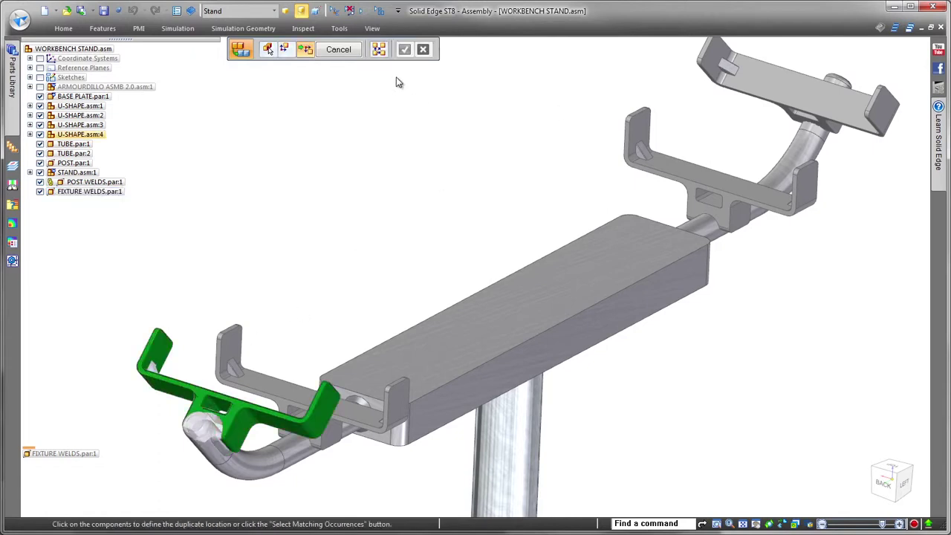
{"action": "left_click", "coordinate": [378, 49]}
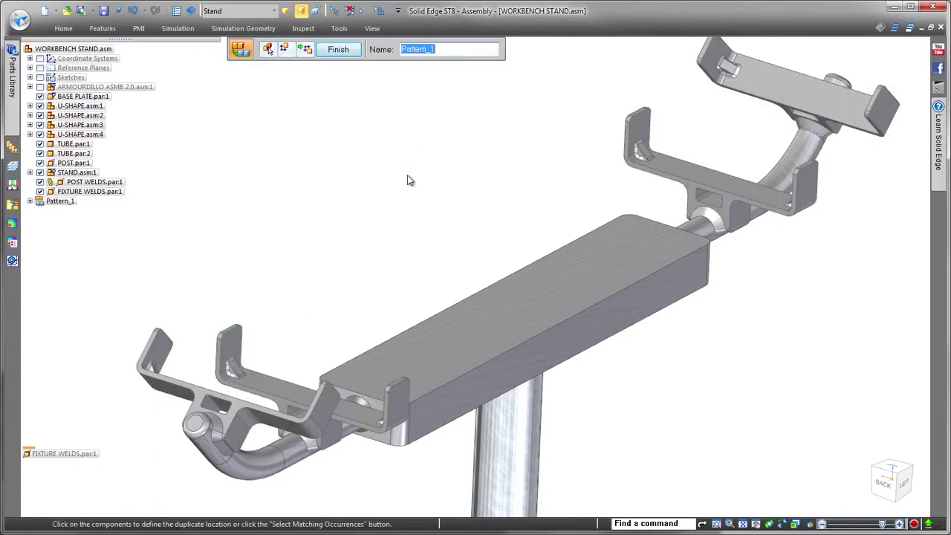
{"action": "key", "text": "Return"}
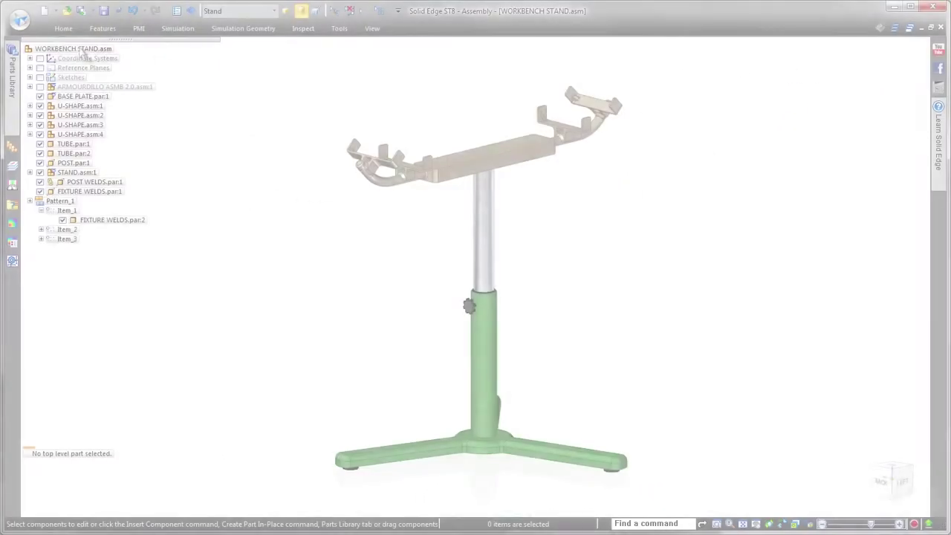
Step: Create an ISO draft of the stand and place its front view on the left
{"action": "left_click", "coordinate": [19, 19]}
{"action": "left_click", "coordinate": [357, 85]}
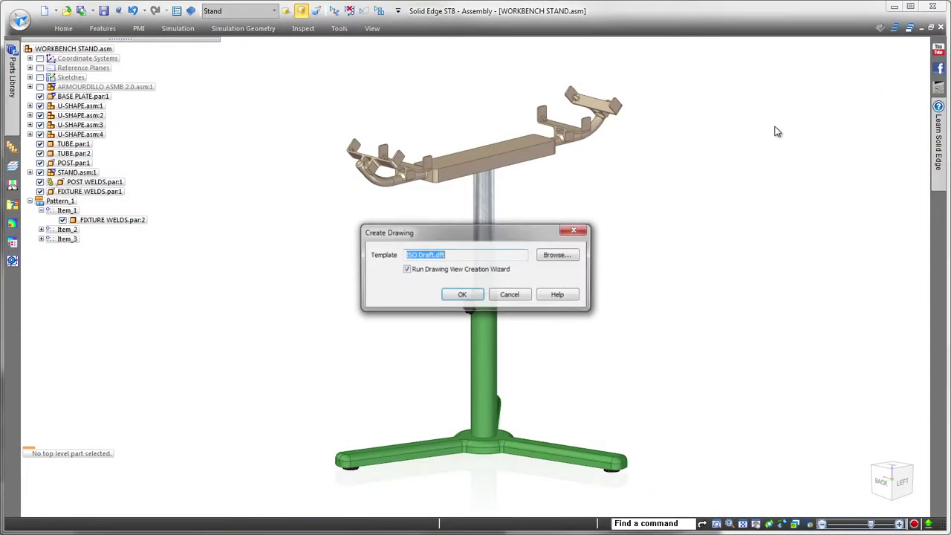
{"action": "left_click", "coordinate": [475, 295]}
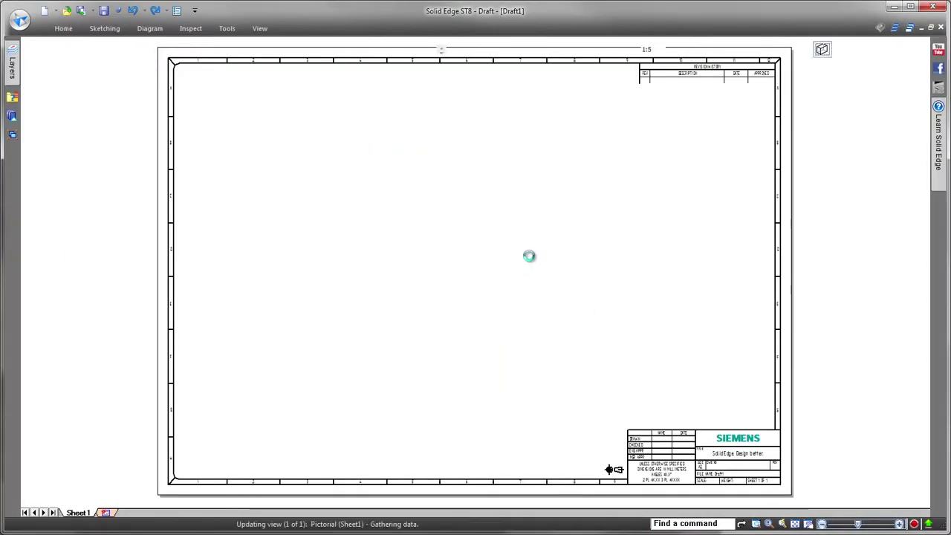
{"action": "left_click", "coordinate": [564, 49]}
{"action": "left_click", "coordinate": [579, 69]}
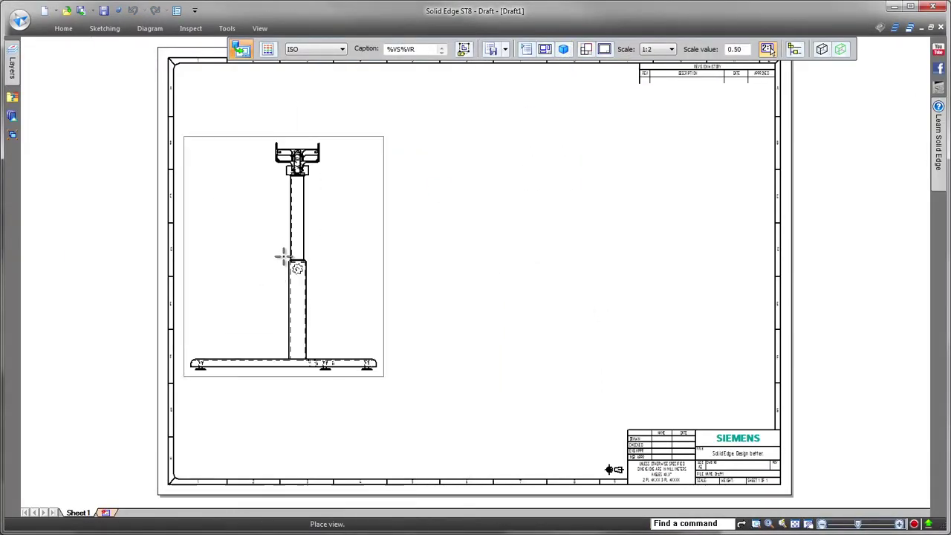
{"action": "left_click", "coordinate": [306, 262]}
{"action": "right_click", "coordinate": [564, 240]}
Step: Draw vertical cutting plane A–A through the fixture in the front view
{"action": "scroll", "coordinate": [312, 267], "scroll_direction": "up", "scroll_amount": 3}
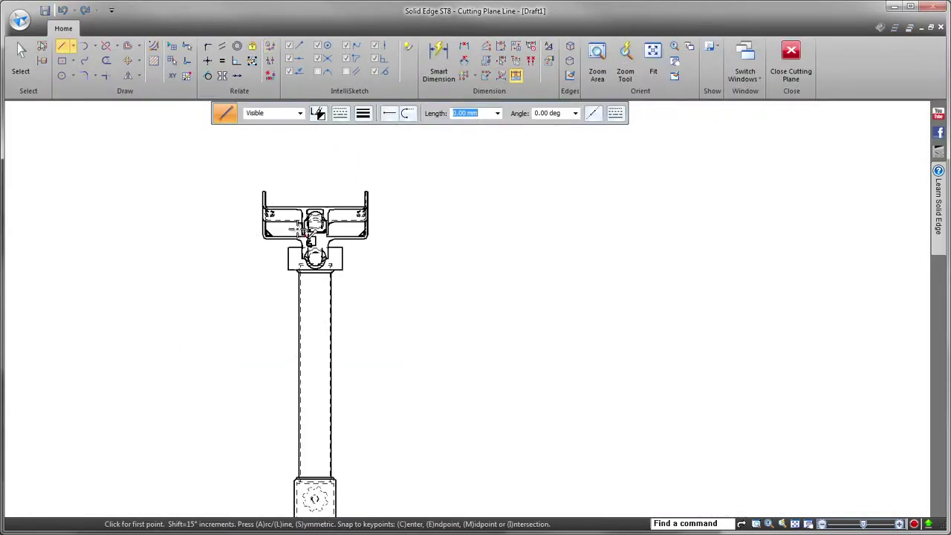
{"action": "scroll", "coordinate": [319, 290], "scroll_direction": "up", "scroll_amount": 2}
{"action": "left_click", "coordinate": [321, 308]}
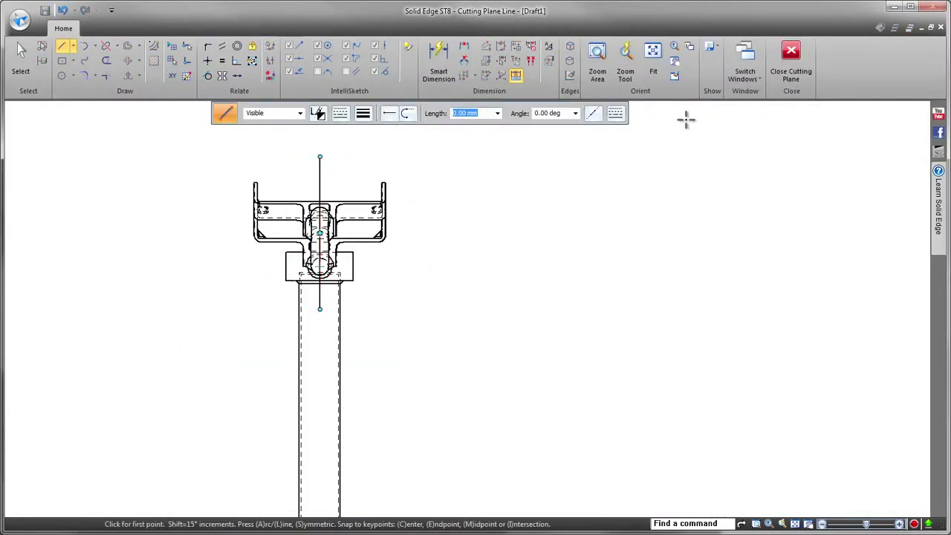
{"action": "left_click", "coordinate": [791, 59]}
{"action": "left_click", "coordinate": [559, 152]}
Step: Place SECTION A-A from cutting plane A–A to the right of the front view
{"action": "right_click", "coordinate": [560, 151]}
{"action": "left_click", "coordinate": [565, 205]}
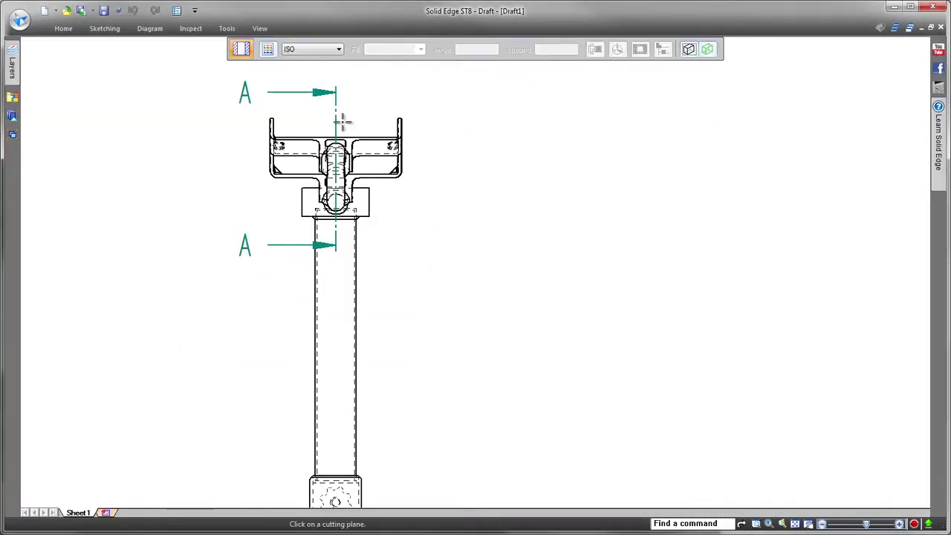
{"action": "left_click", "coordinate": [343, 121]}
{"action": "left_click", "coordinate": [817, 122]}
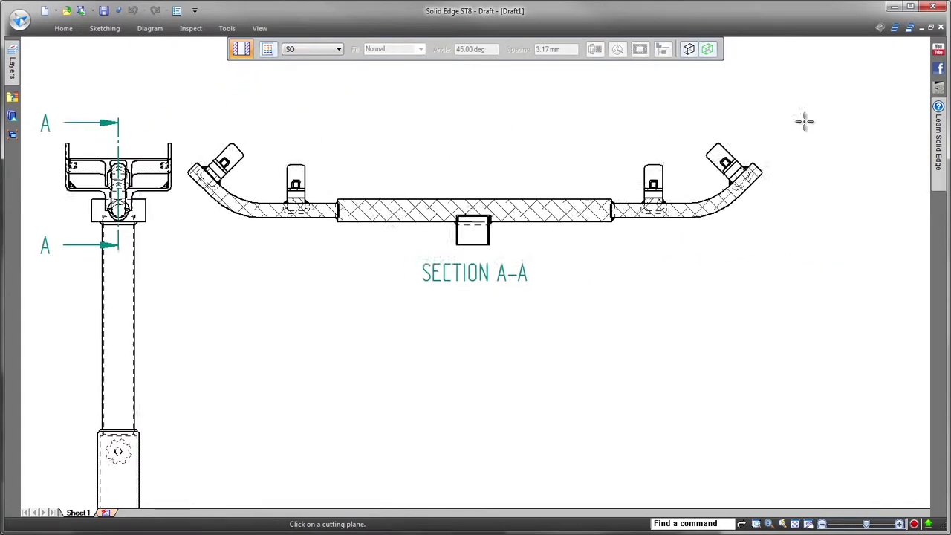
{"action": "right_click", "coordinate": [728, 212]}
Step: Place enlarged Detail B of the right fixture joint below the section
{"action": "left_click", "coordinate": [689, 250]}
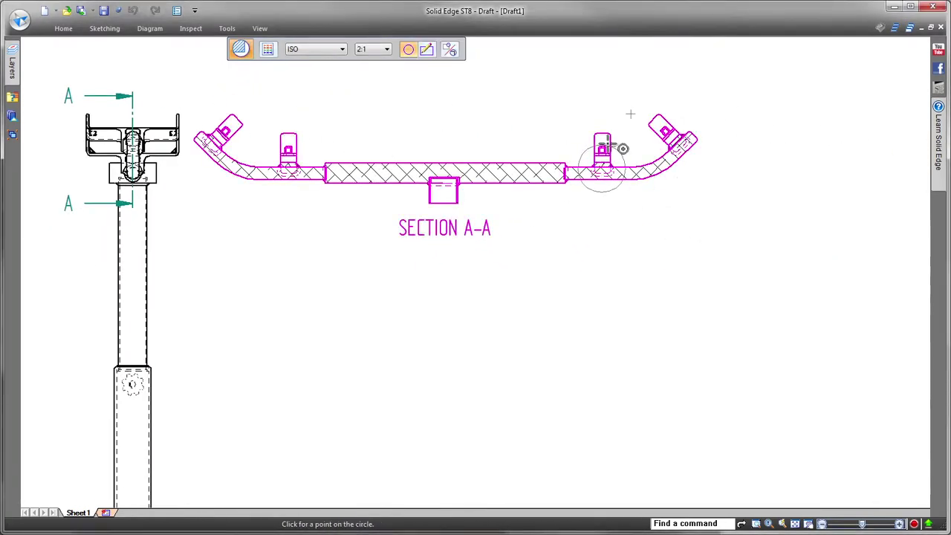
{"action": "left_click", "coordinate": [623, 149]}
{"action": "left_click", "coordinate": [444, 349]}
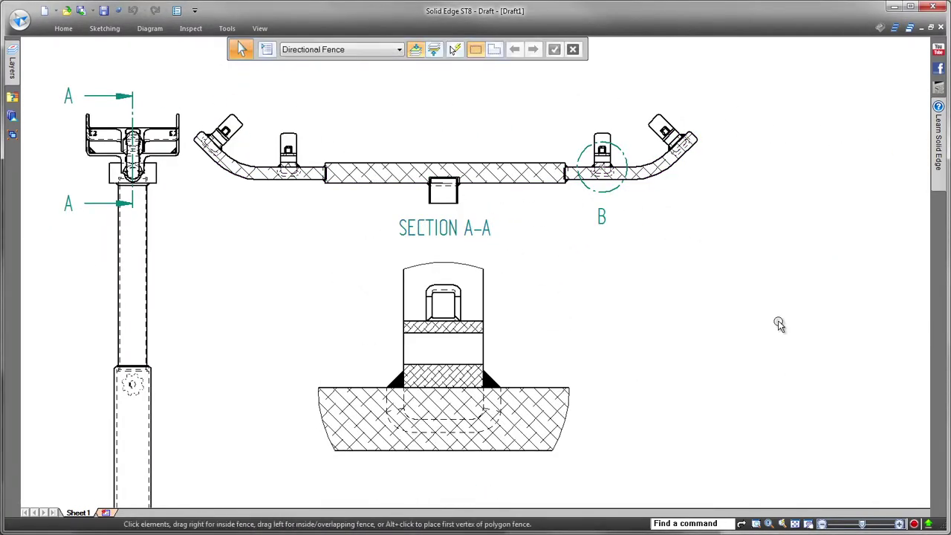
Step: Attach fillet weld symbols of size 3 and 2 to the detail and post welds
{"action": "left_click", "coordinate": [65, 30]}
{"action": "left_click", "coordinate": [547, 49]}
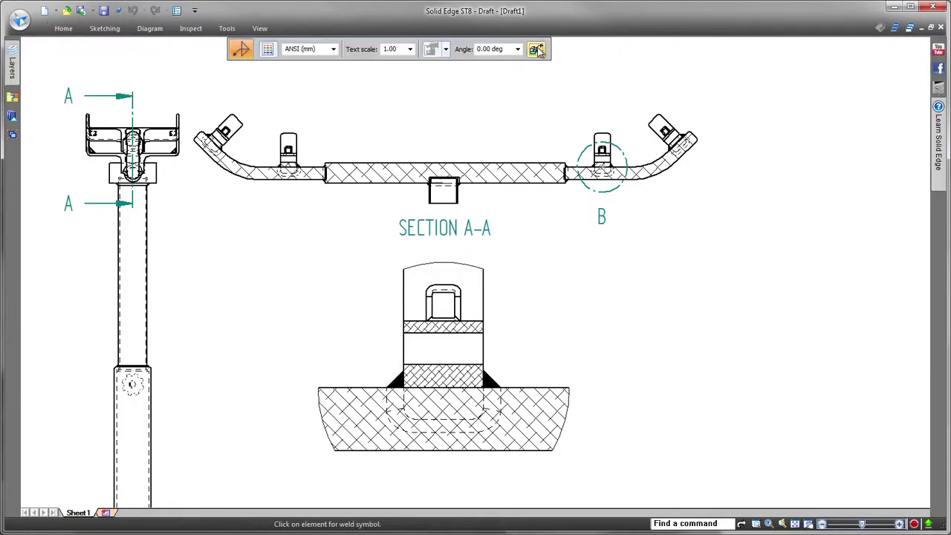
{"action": "scroll", "coordinate": [636, 276], "scroll_direction": "up", "scroll_amount": 1}
{"action": "scroll", "coordinate": [532, 377], "scroll_direction": "up", "scroll_amount": 1}
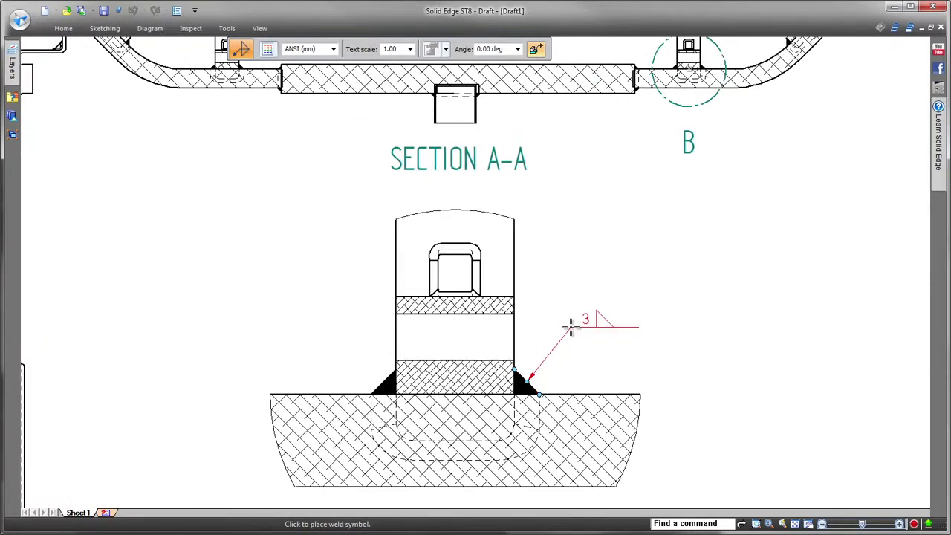
{"action": "left_click", "coordinate": [571, 327]}
{"action": "scroll", "coordinate": [571, 212], "scroll_direction": "up", "scroll_amount": 2}
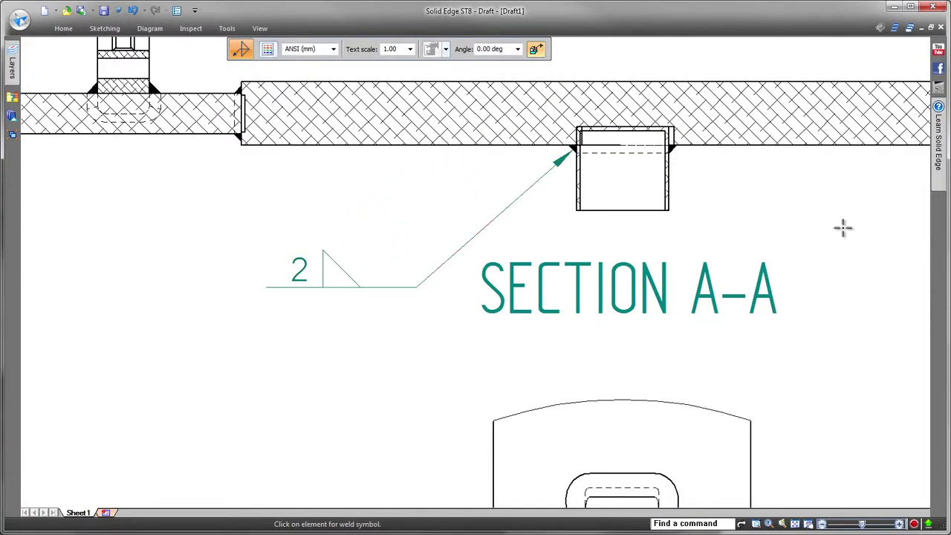
{"action": "scroll", "coordinate": [768, 251], "scroll_direction": "down", "scroll_amount": 3}
{"action": "right_click", "coordinate": [764, 249]}
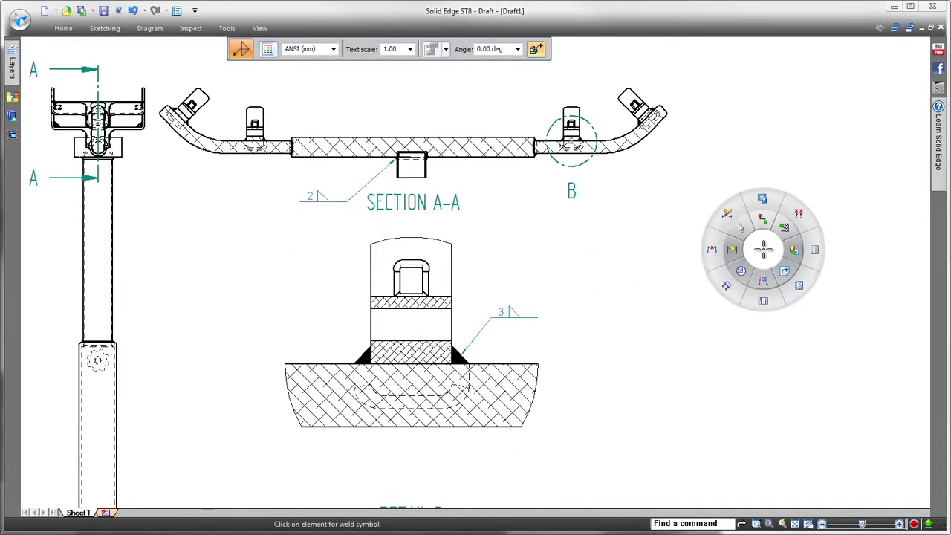
Step: Place a Work Stand parts list for the section view beside the drawing views
{"action": "left_click", "coordinate": [763, 198]}
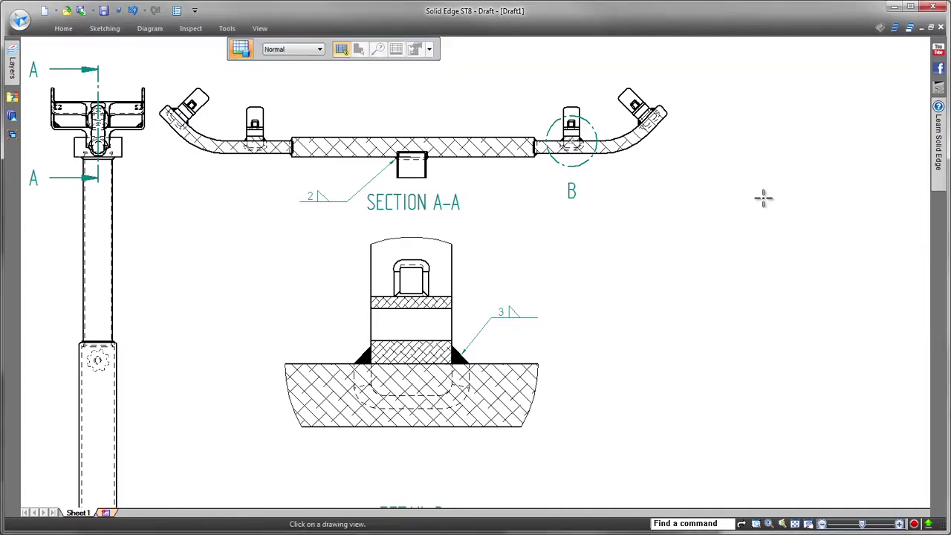
{"action": "left_click", "coordinate": [643, 153]}
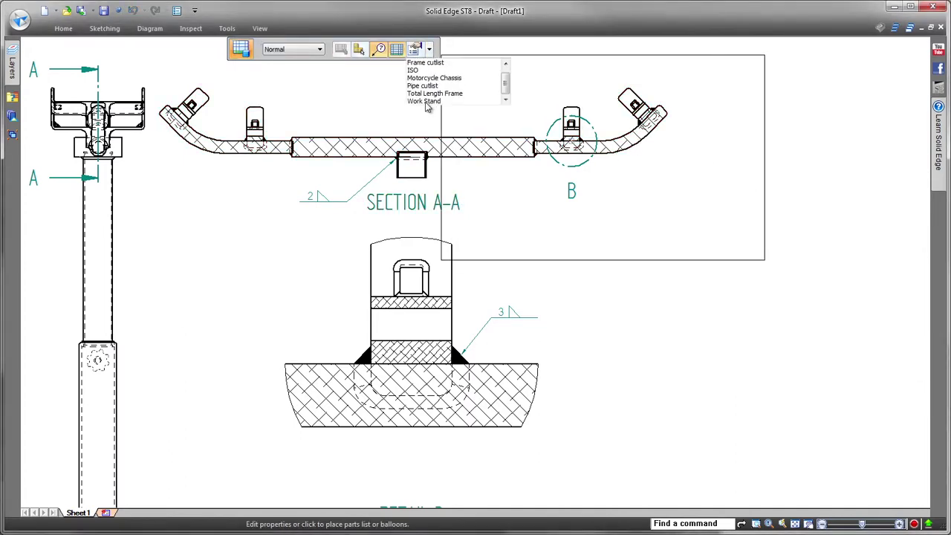
{"action": "left_click", "coordinate": [428, 102]}
{"action": "middle_click_drag", "start_coordinate": [587, 238], "coordinate": [399, 219]}
{"action": "scroll", "coordinate": [399, 218], "scroll_direction": "down", "scroll_amount": 2}
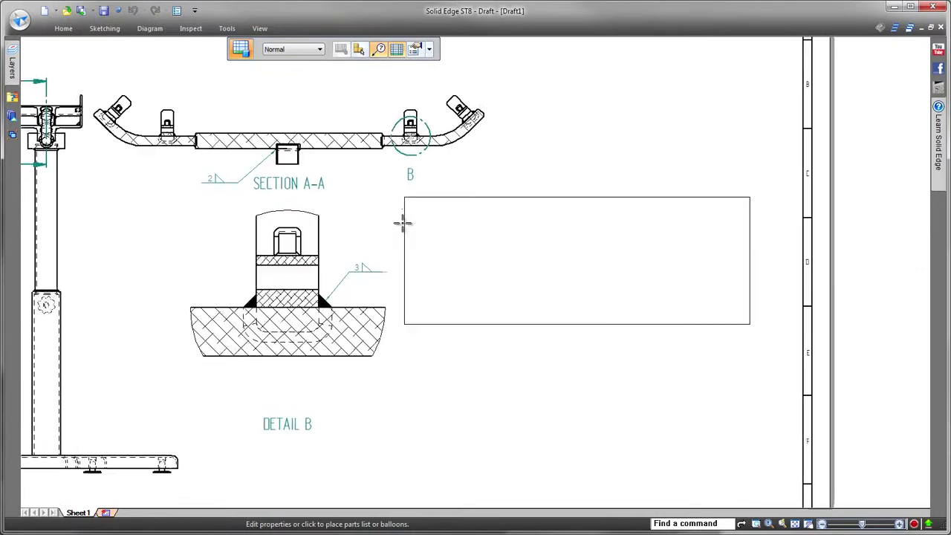
{"action": "left_click", "coordinate": [551, 119]}
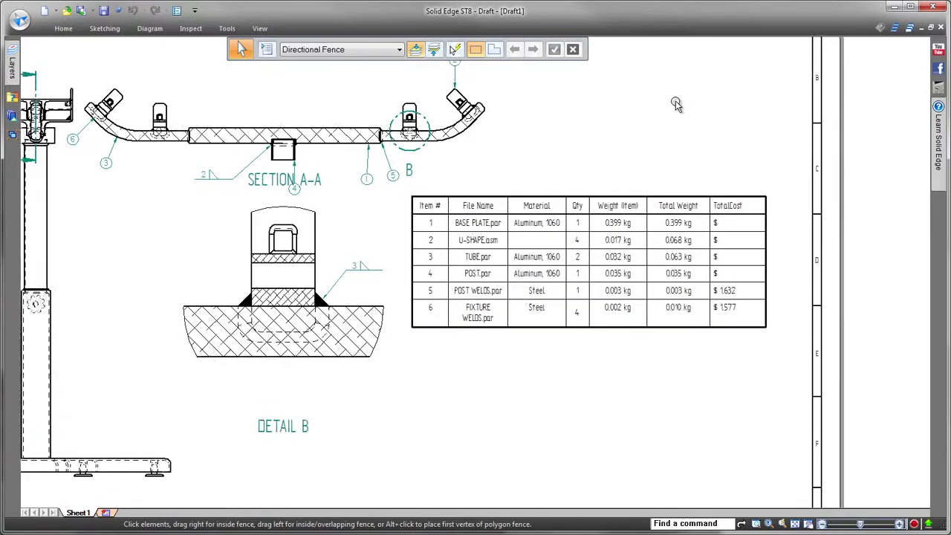
Step: Move balloon 4 clear of the SECTION A-A label
{"action": "scroll", "coordinate": [688, 123], "scroll_direction": "up", "scroll_amount": 1}
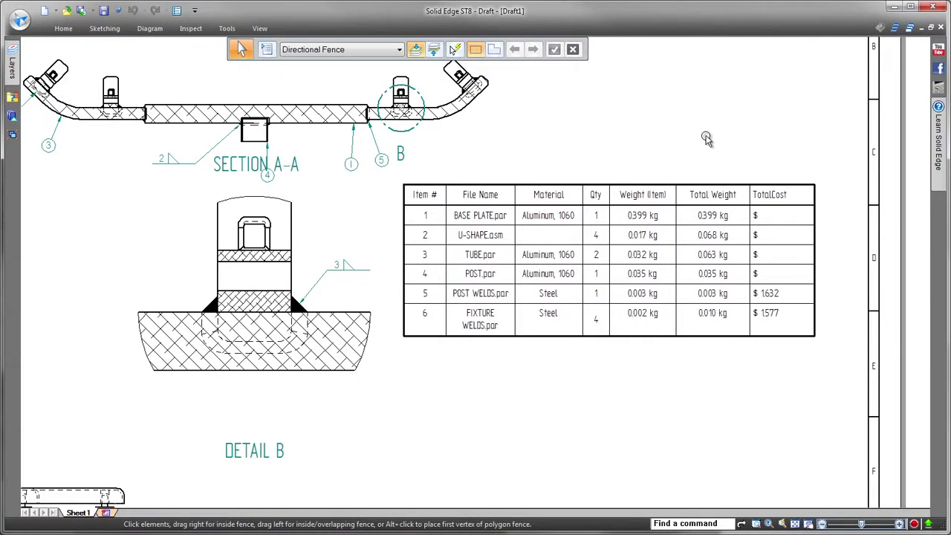
{"action": "left_click_drag", "start_coordinate": [267, 175], "coordinate": [301, 171]}
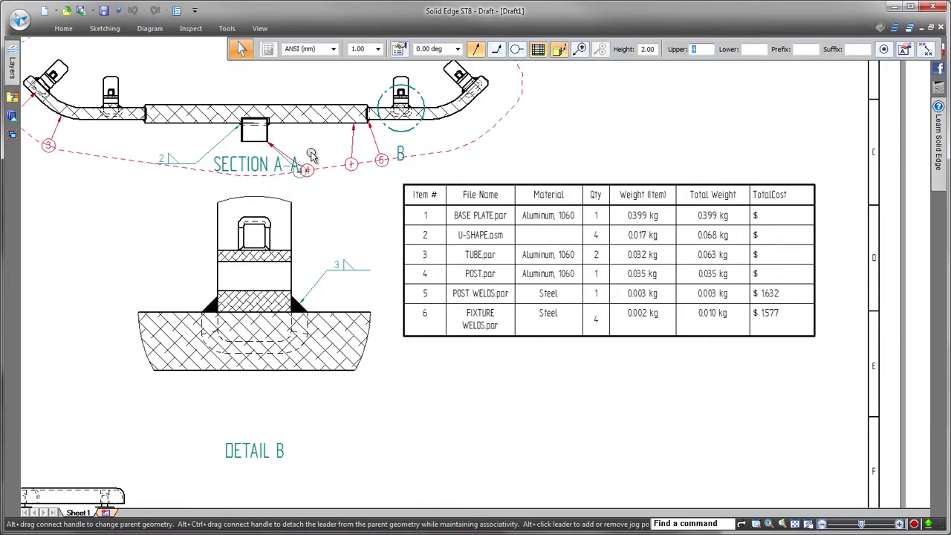
{"action": "left_click", "coordinate": [627, 119]}
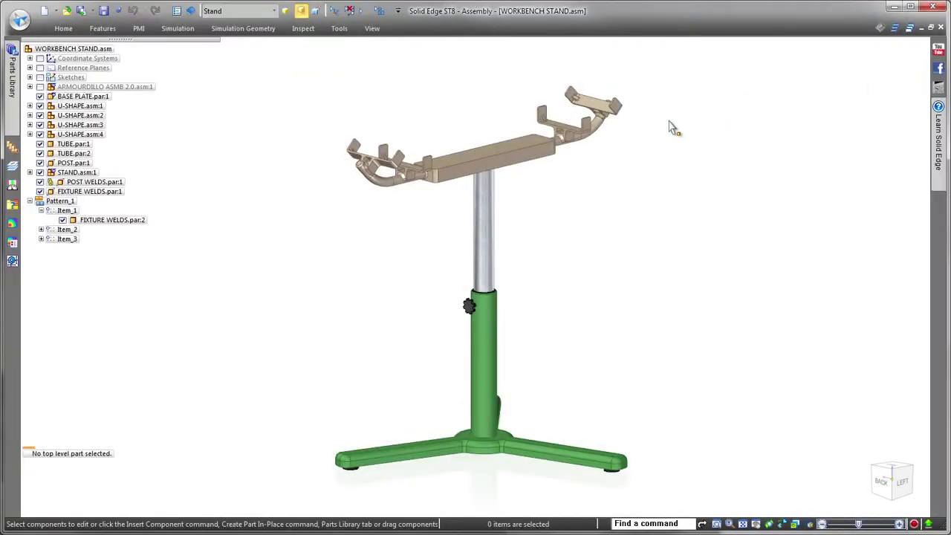
Step: Open the POST WELDS part for in-place editing
{"action": "left_click", "coordinate": [99, 188]}
{"action": "left_click", "coordinate": [256, 186]}
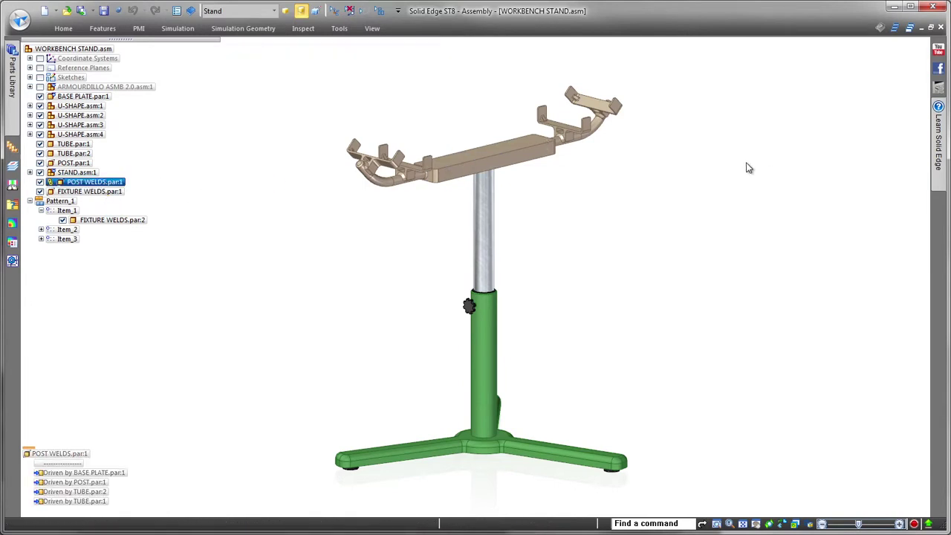
{"action": "scroll", "coordinate": [733, 96], "scroll_direction": "up", "scroll_amount": 3}
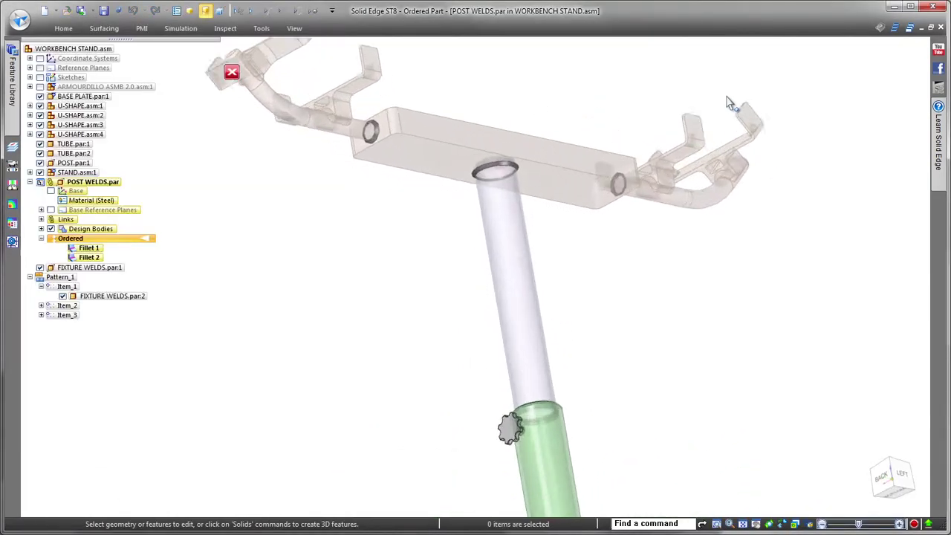
{"action": "scroll", "coordinate": [658, 233], "scroll_direction": "up", "scroll_amount": 5}
Step: Change the Fillet 1 weld size at the post top and save POST WELDS
{"action": "left_click", "coordinate": [606, 330]}
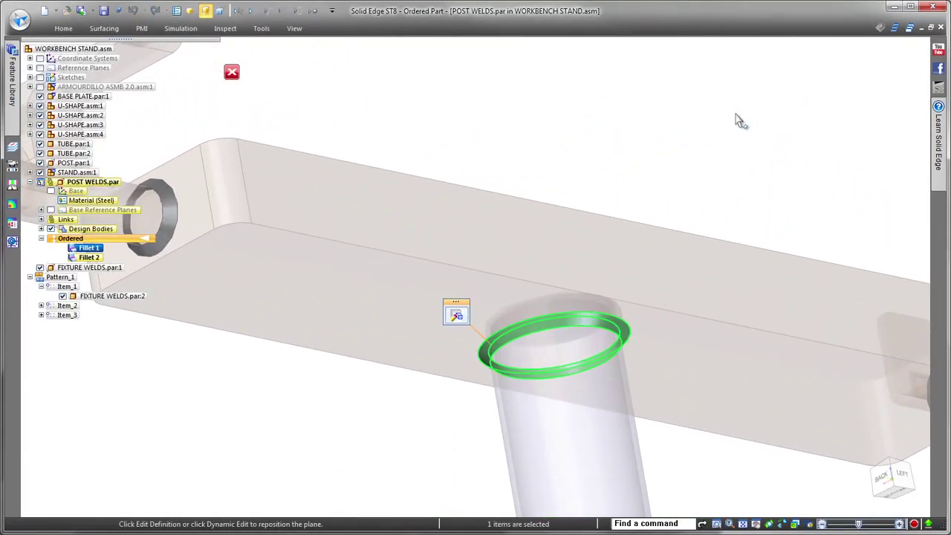
{"action": "left_click", "coordinate": [456, 316]}
{"action": "left_click", "coordinate": [269, 49]}
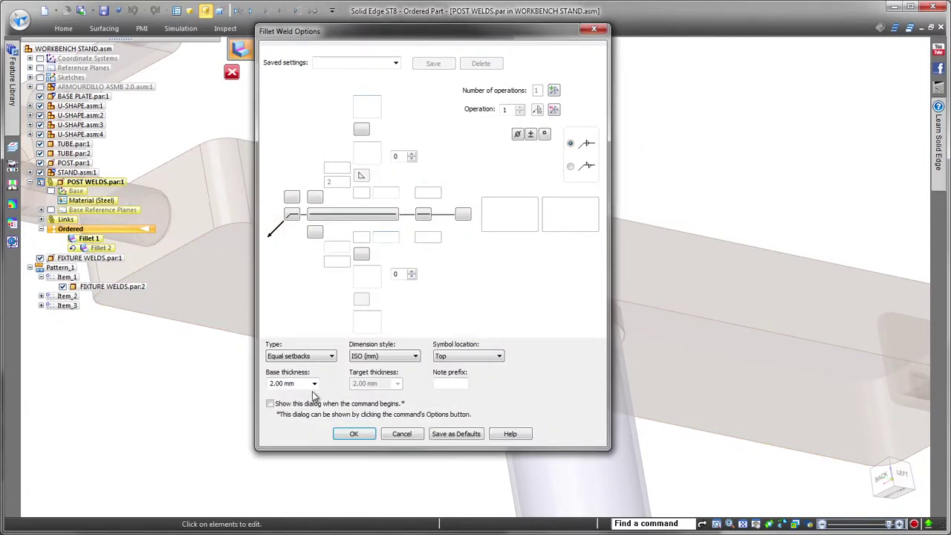
{"action": "left_click", "coordinate": [368, 440]}
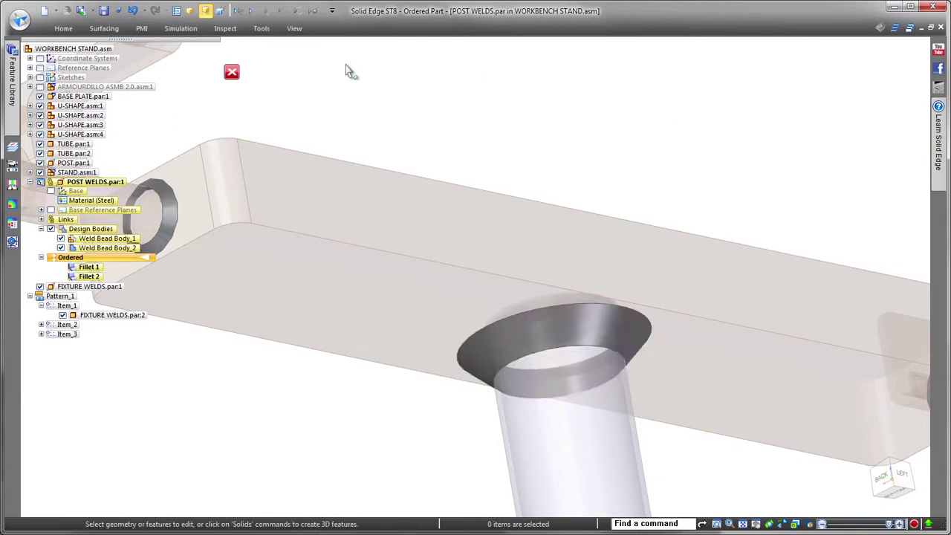
{"action": "left_click", "coordinate": [104, 10]}
{"action": "key", "text": "ctrl+f"}
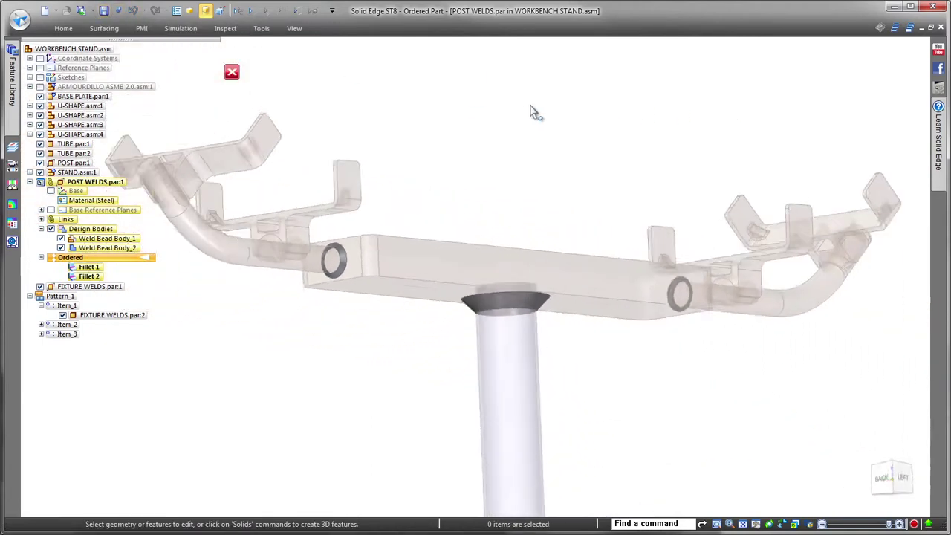
Step: Finish the in-place edit and update the out-of-date drawing views
{"action": "left_click", "coordinate": [231, 75]}
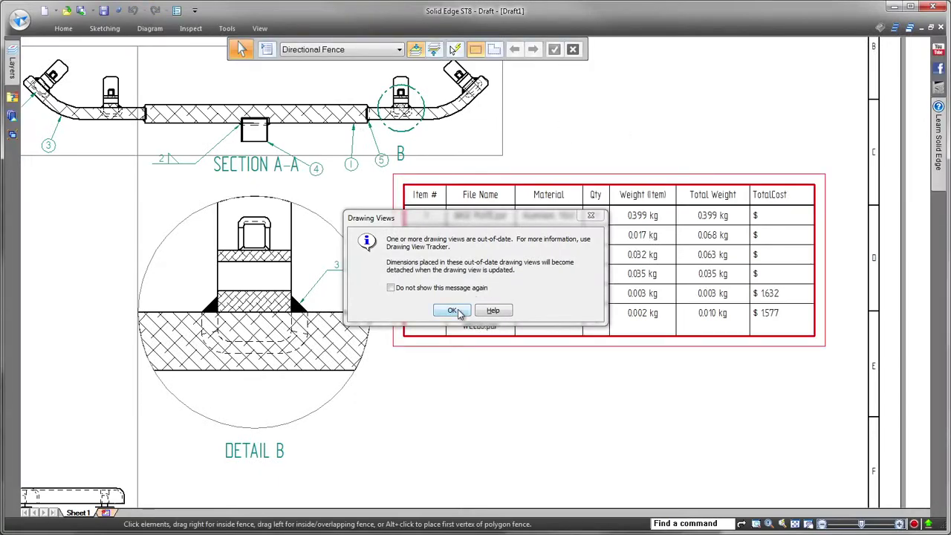
{"action": "left_click", "coordinate": [459, 312]}
{"action": "left_click", "coordinate": [69, 31]}
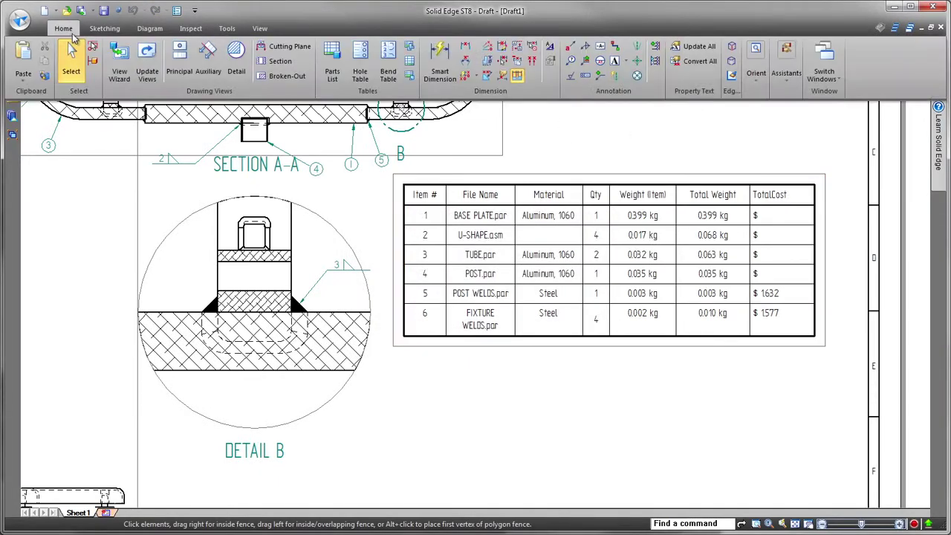
{"action": "left_click", "coordinate": [150, 64]}
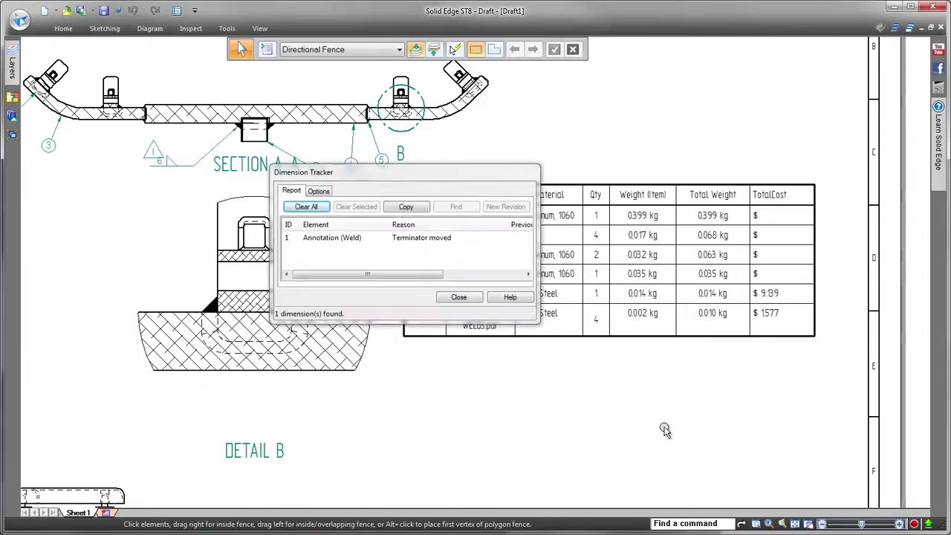
Step: Close the Dimension Tracker report and fit the whole sheet in view
{"action": "left_click_drag", "start_coordinate": [466, 173], "coordinate": [434, 244]}
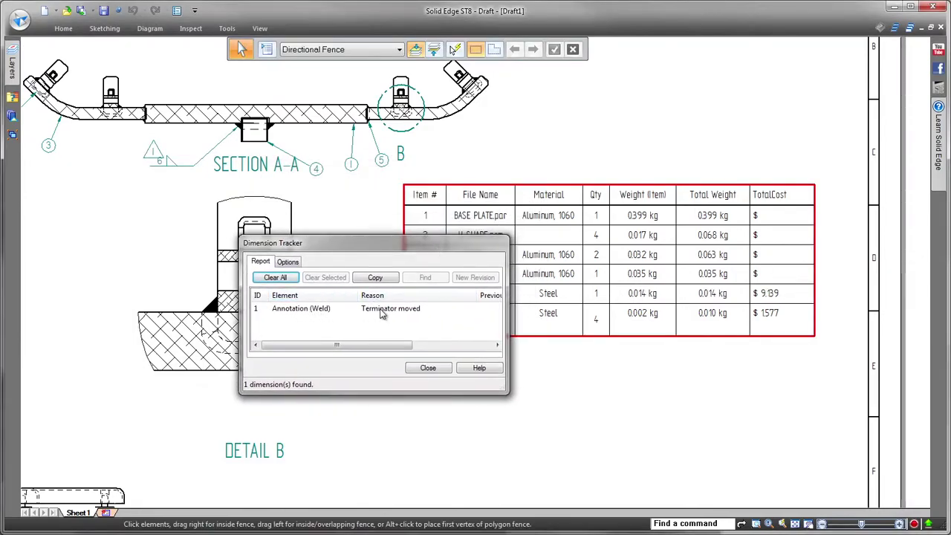
{"action": "left_click", "coordinate": [428, 368]}
{"action": "scroll", "coordinate": [721, 107], "scroll_direction": "up", "scroll_amount": 3}
{"action": "scroll", "coordinate": [725, 107], "scroll_direction": "down", "scroll_amount": 1}
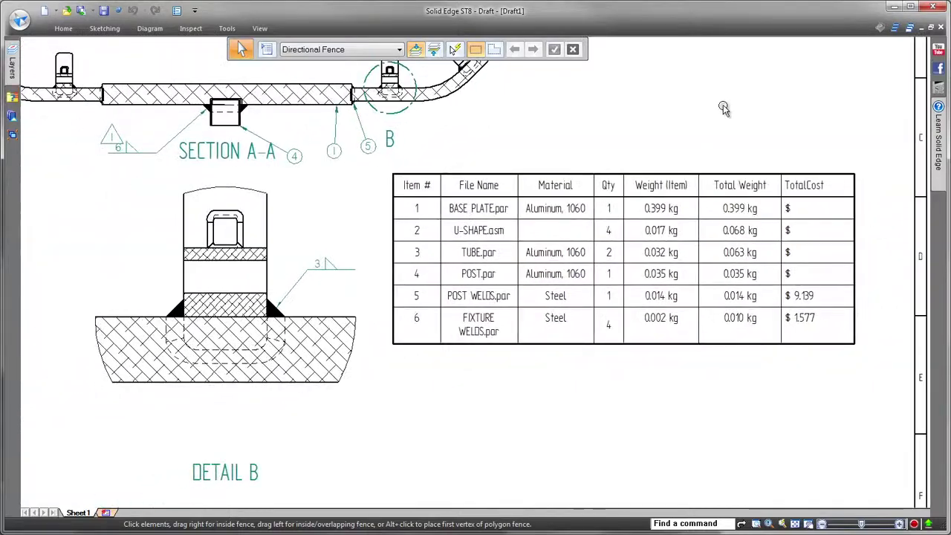
{"action": "key", "text": "ctrl+f"}
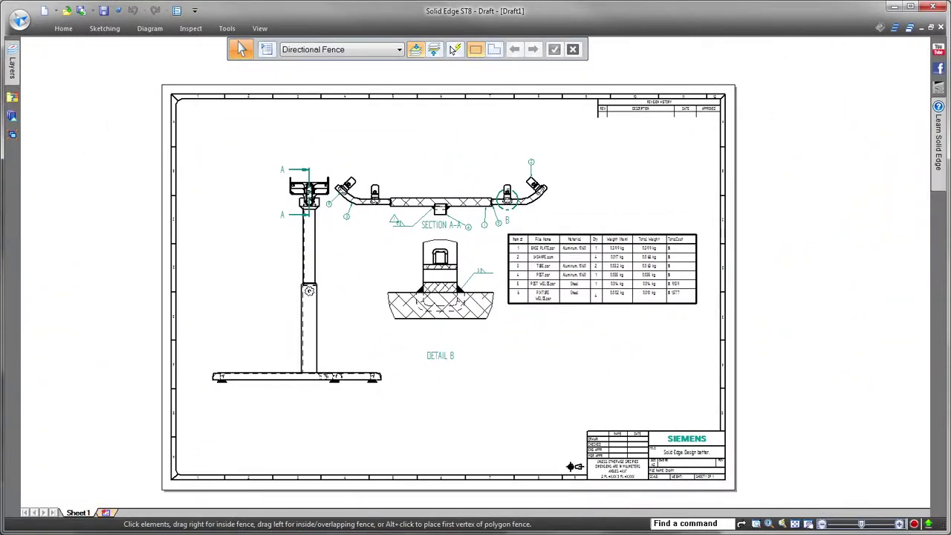